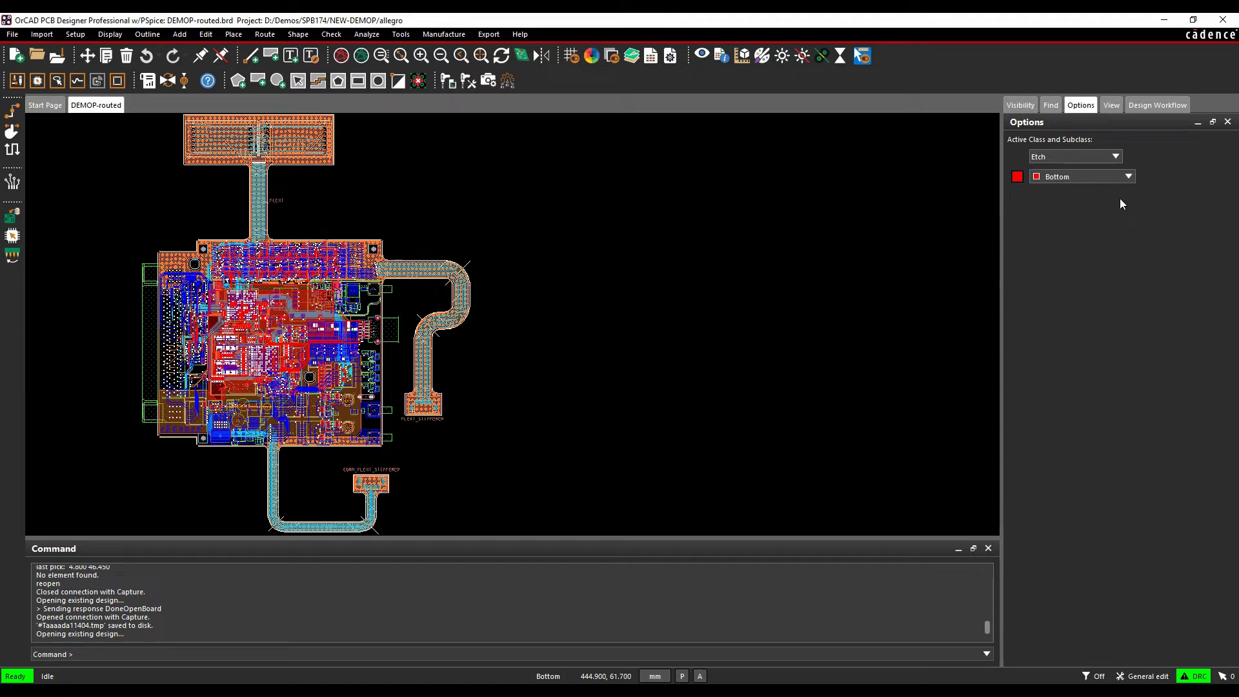
Apply the SS_TOP film view and show 1 Top pins and vias, Design_Outline and Cutout
{"action": "left_click", "coordinate": [1032, 106]}
{"action": "left_click", "coordinate": [1144, 168]}
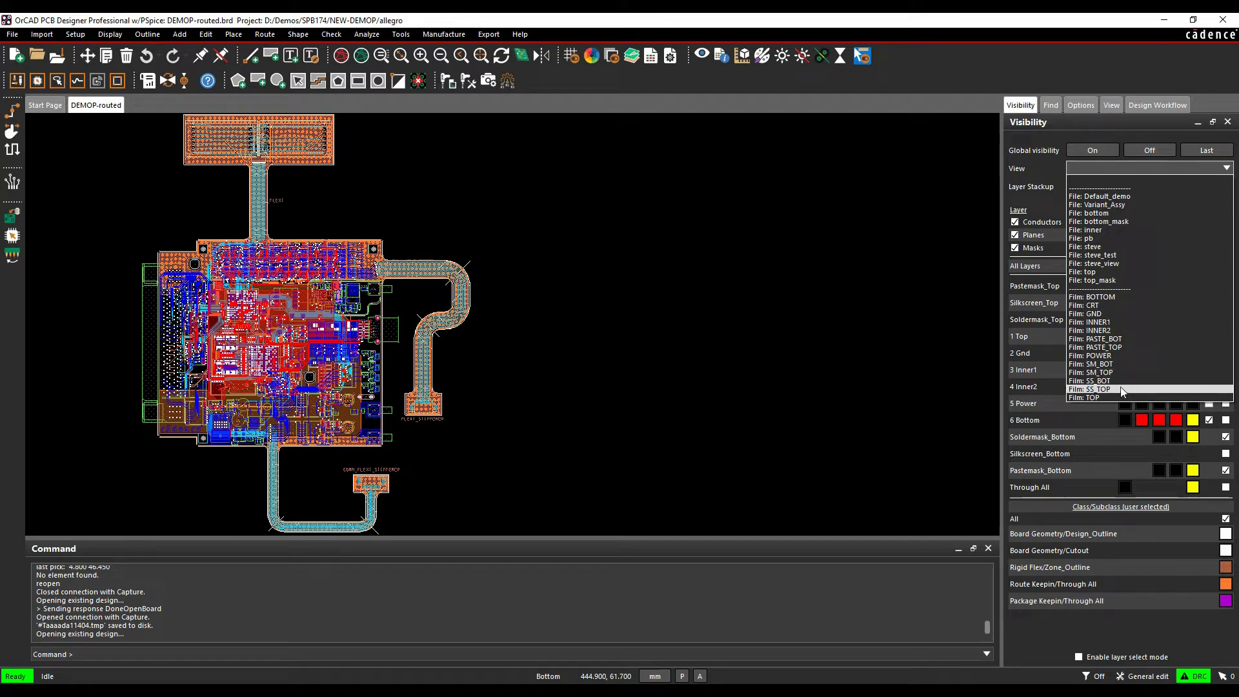
{"action": "left_click", "coordinate": [1113, 390]}
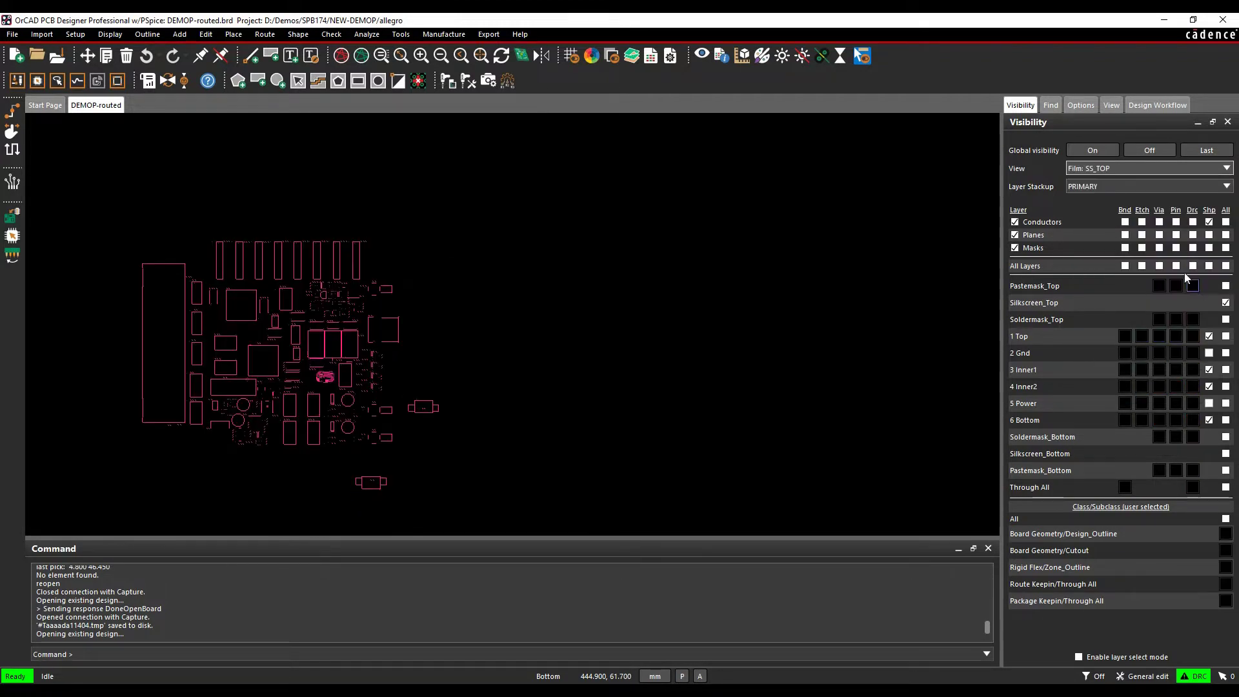
{"action": "left_click", "coordinate": [1176, 336]}
{"action": "left_click", "coordinate": [1159, 337]}
{"action": "left_click", "coordinate": [1226, 534]}
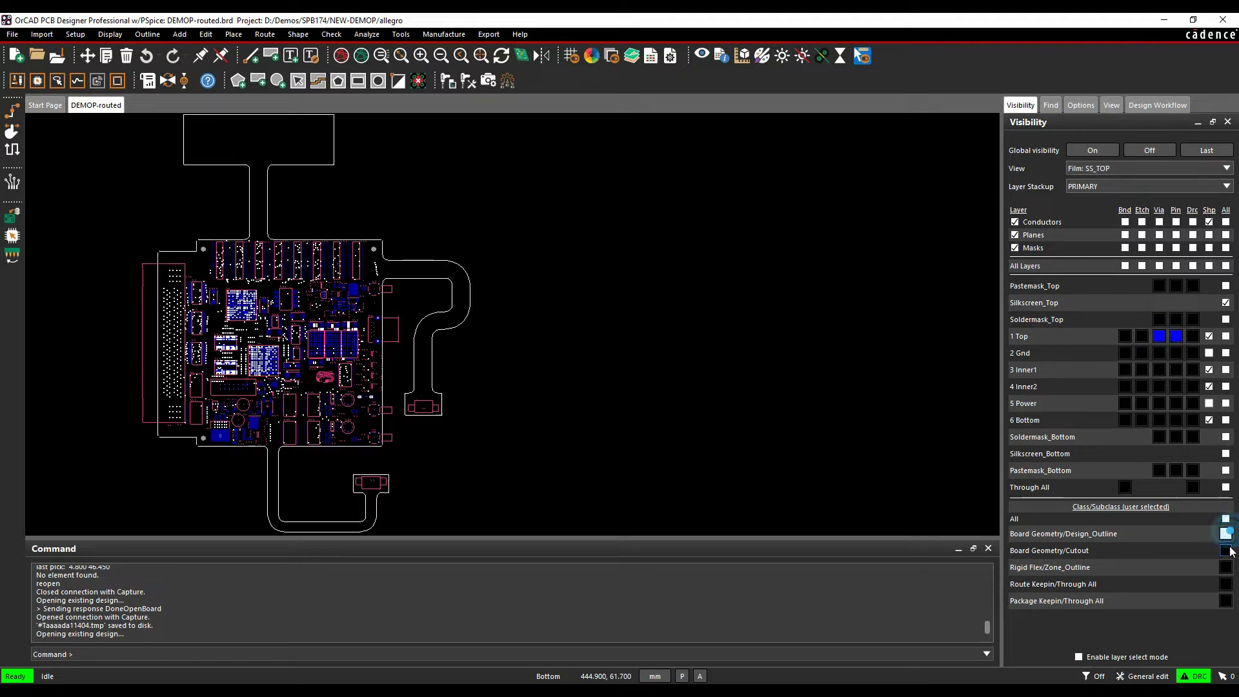
{"action": "left_click", "coordinate": [1226, 550]}
Zoom and pan the board to bring U7, P1 and U13 into view
{"action": "scroll", "coordinate": [202, 394], "scroll_direction": "up", "scroll_amount": 2}
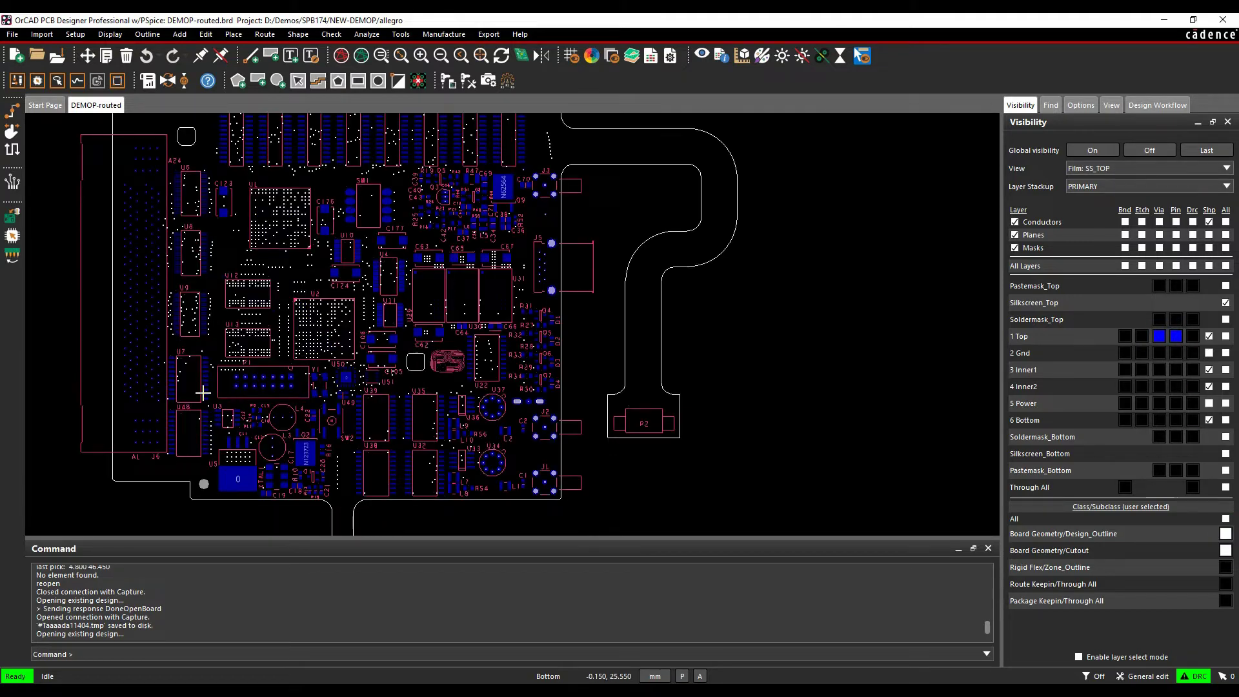
{"action": "scroll", "coordinate": [286, 362], "scroll_direction": "up", "scroll_amount": 1}
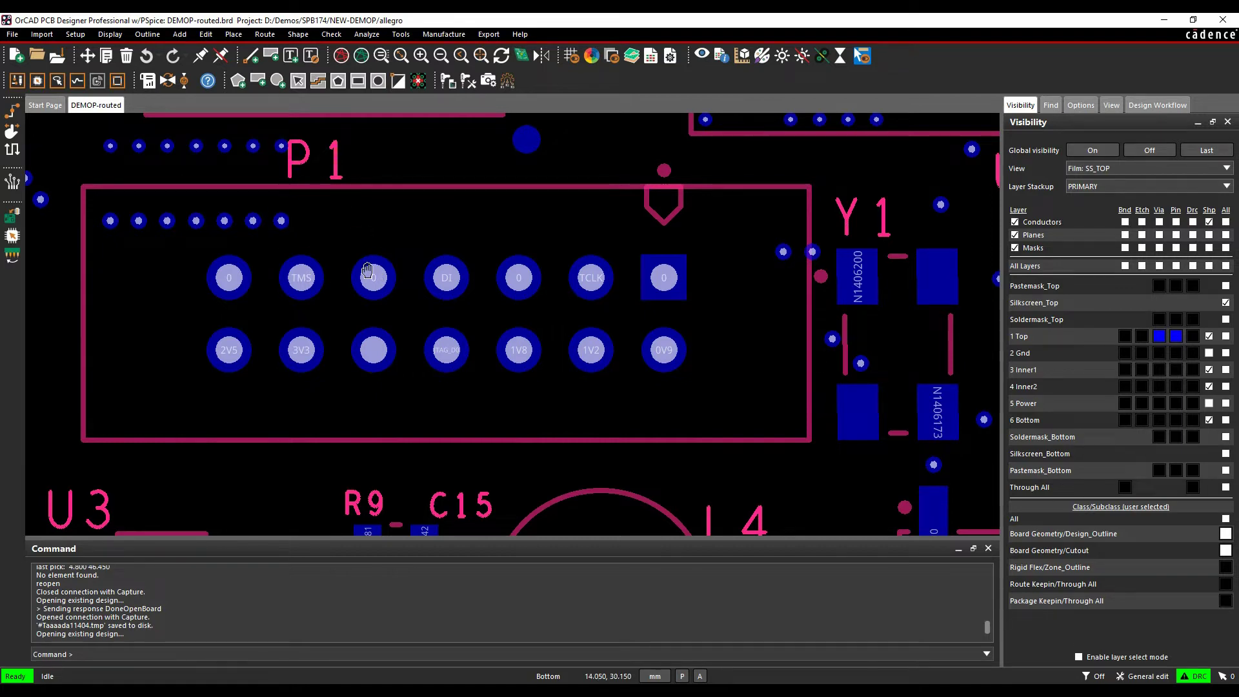
{"action": "middle_click_drag", "start_coordinate": [368, 274], "coordinate": [647, 411]}
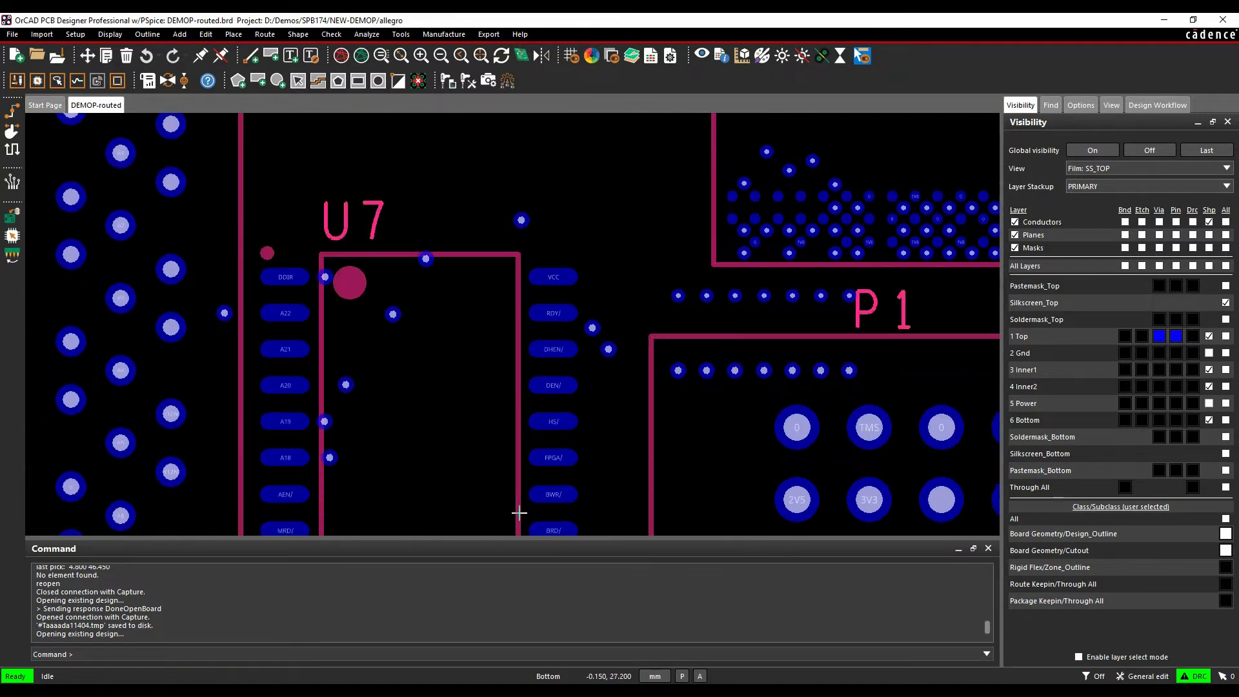
{"action": "scroll", "coordinate": [332, 456], "scroll_direction": "up", "scroll_amount": 5}
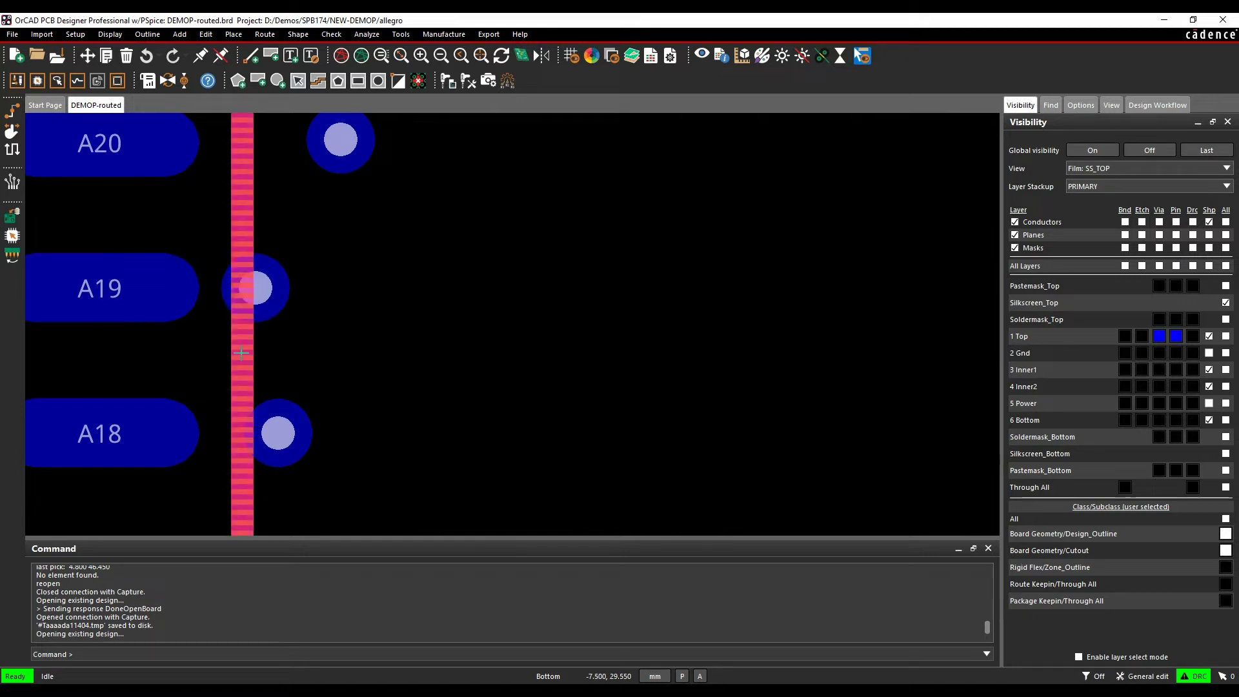
{"action": "scroll", "coordinate": [315, 313], "scroll_direction": "down", "scroll_amount": 4}
{"action": "middle_click_drag", "start_coordinate": [451, 293], "coordinate": [462, 412]}
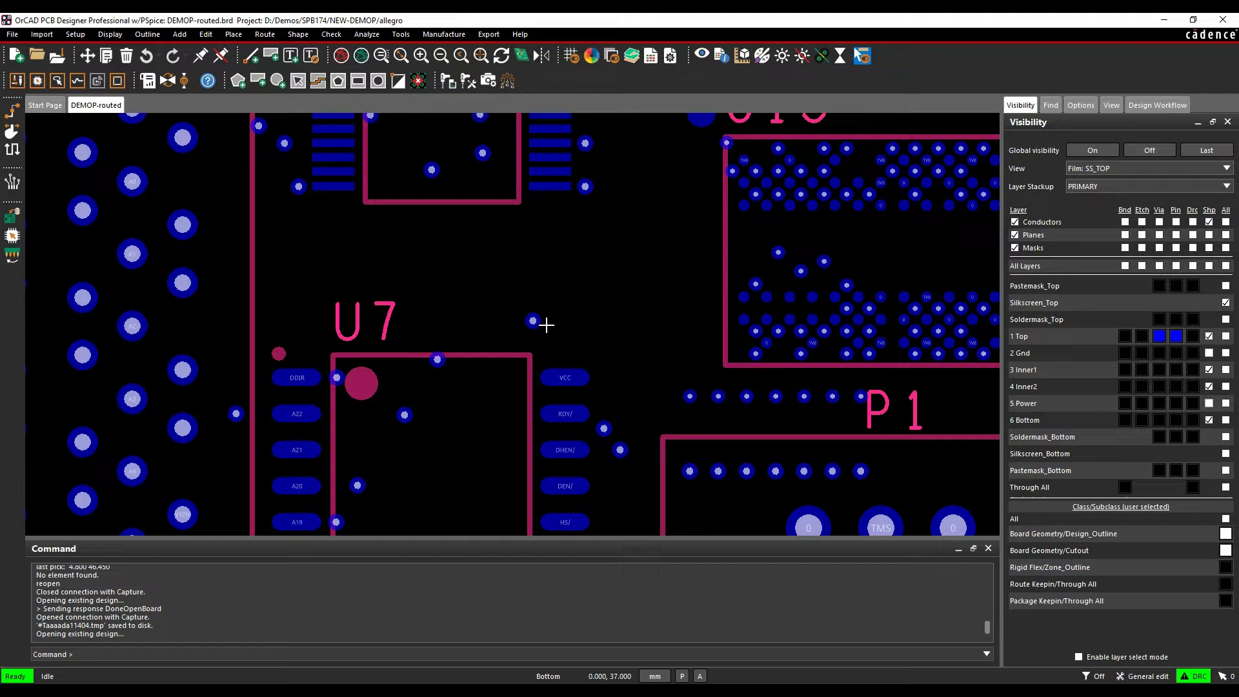
{"action": "middle_click_drag", "start_coordinate": [545, 324], "coordinate": [290, 347]}
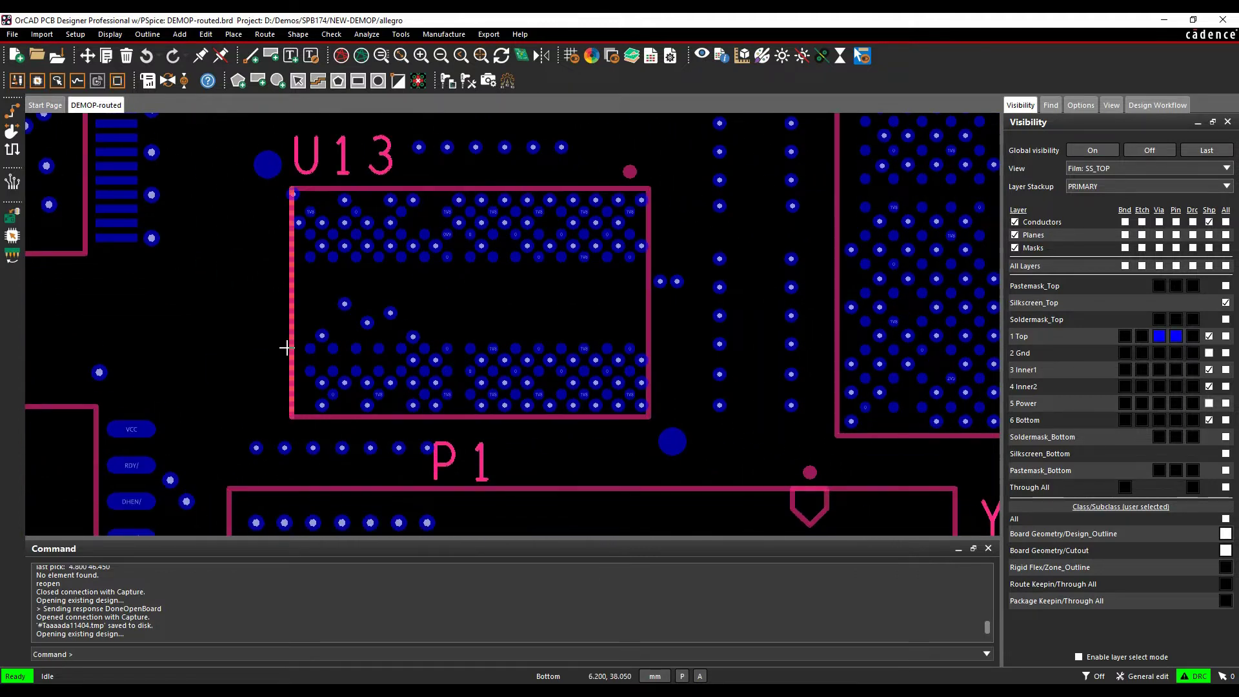
Move the P1 reference label slightly to a new spot and finish the move
{"action": "left_click", "coordinate": [90, 57]}
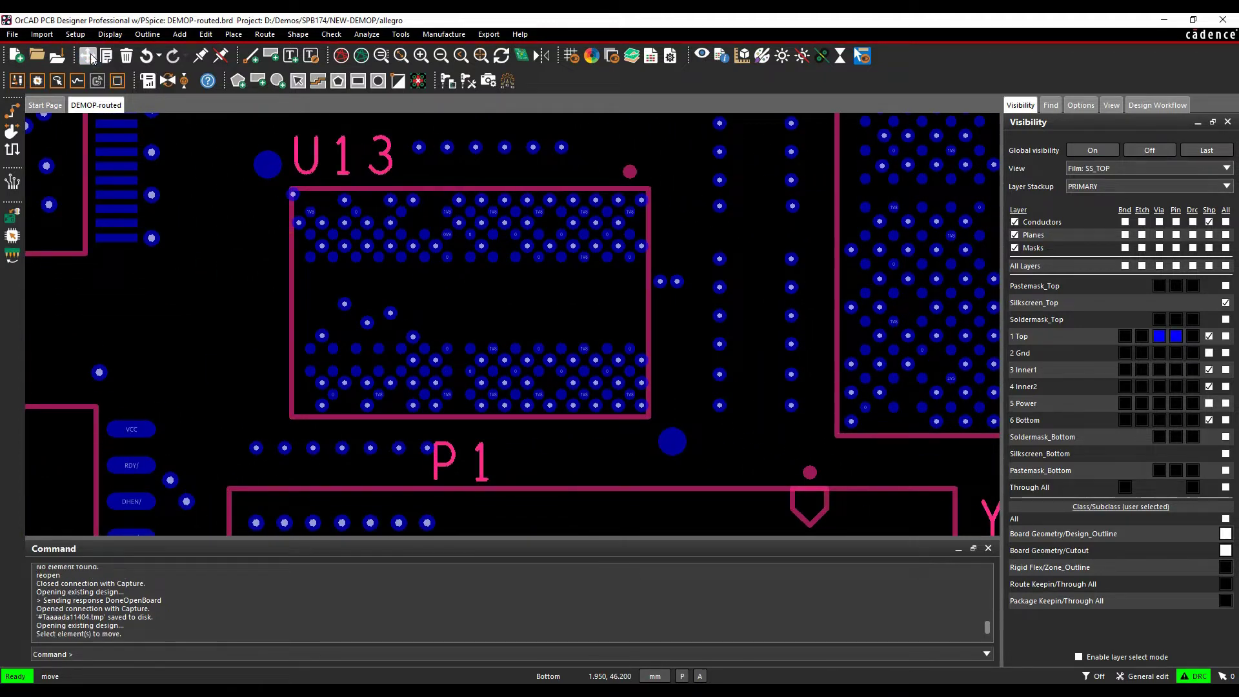
{"action": "left_click", "coordinate": [464, 470]}
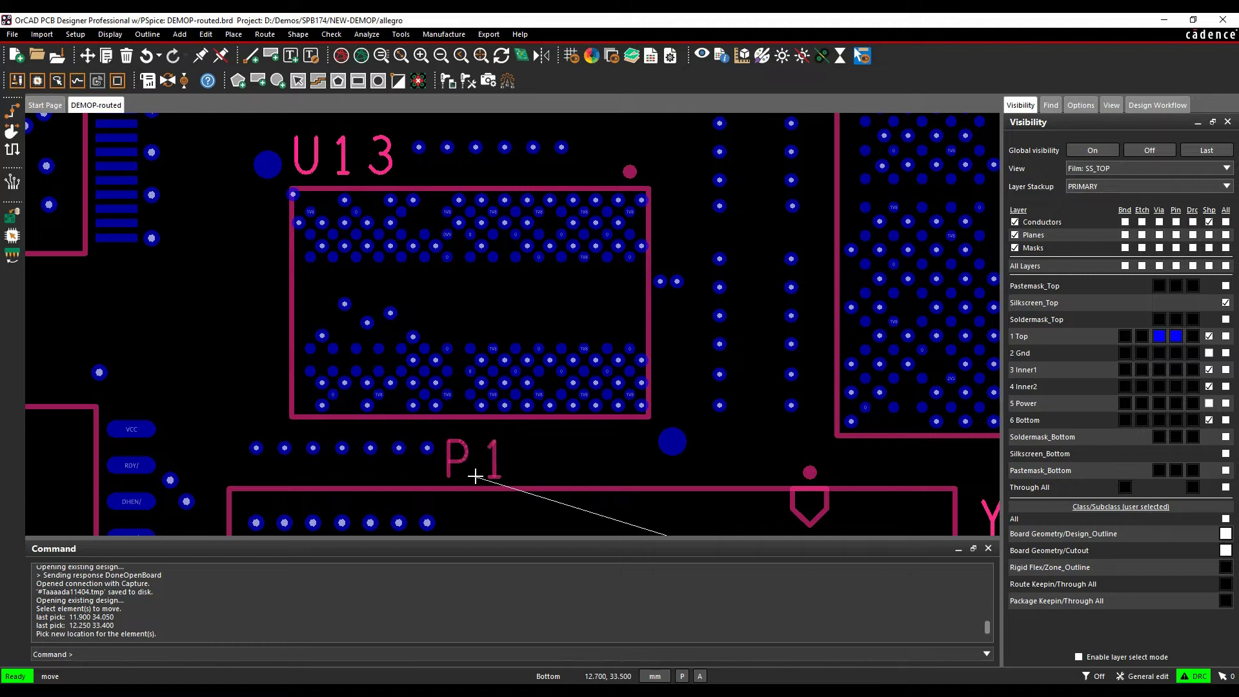
{"action": "left_click", "coordinate": [476, 475]}
{"action": "middle_click_drag", "start_coordinate": [200, 340], "coordinate": [446, 273]}
{"action": "scroll", "coordinate": [323, 297], "scroll_direction": "up", "scroll_amount": 2}
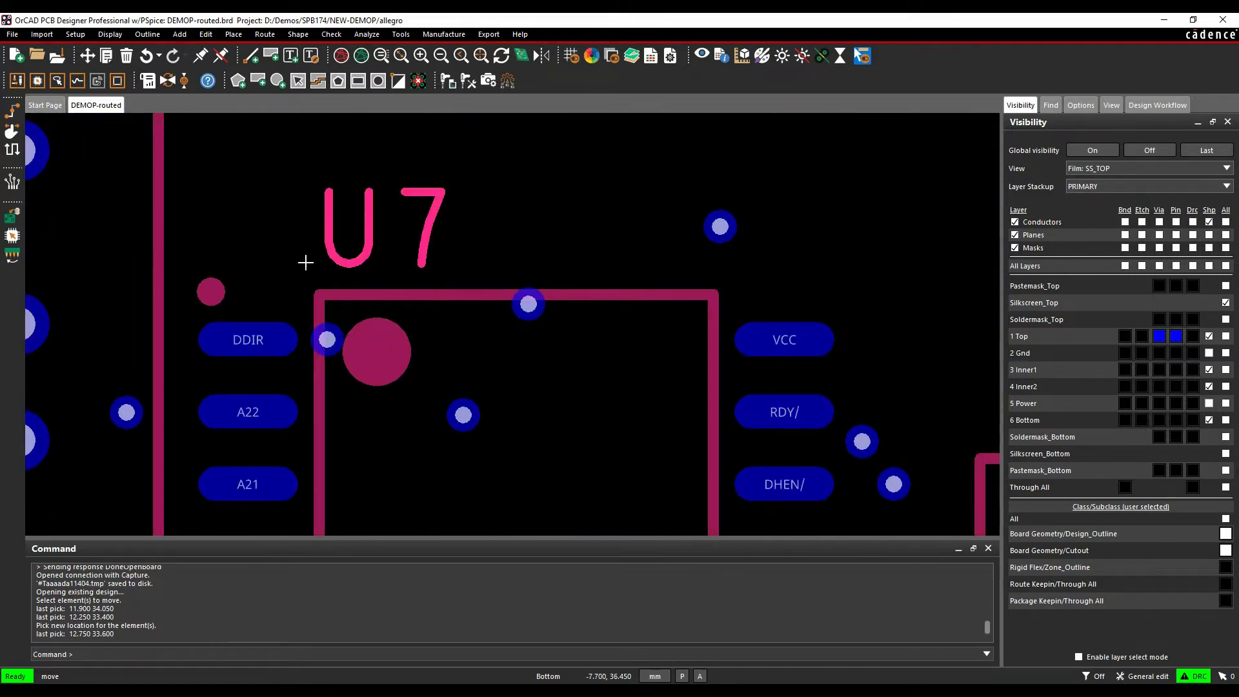
{"action": "right_click", "coordinate": [279, 229]}
{"action": "left_click", "coordinate": [288, 240]}
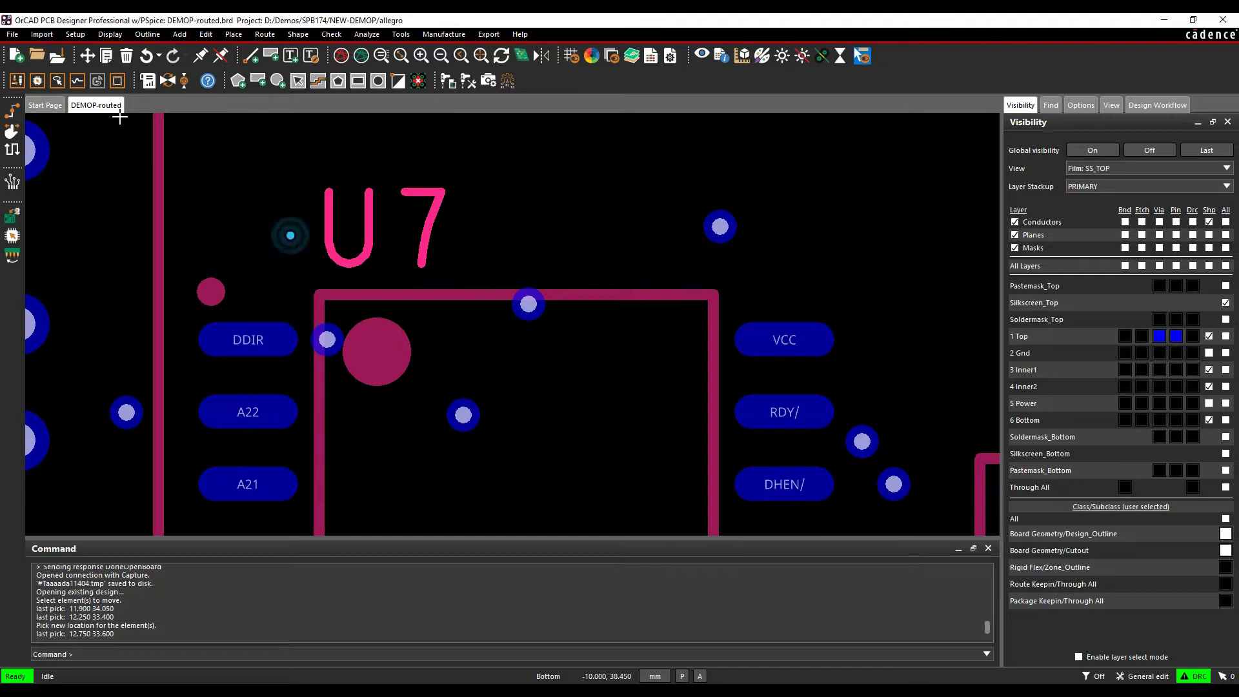
Try a vertex edit on the U7 silkscreen outline corner, then undo it with Oops
{"action": "left_click", "coordinate": [205, 34]}
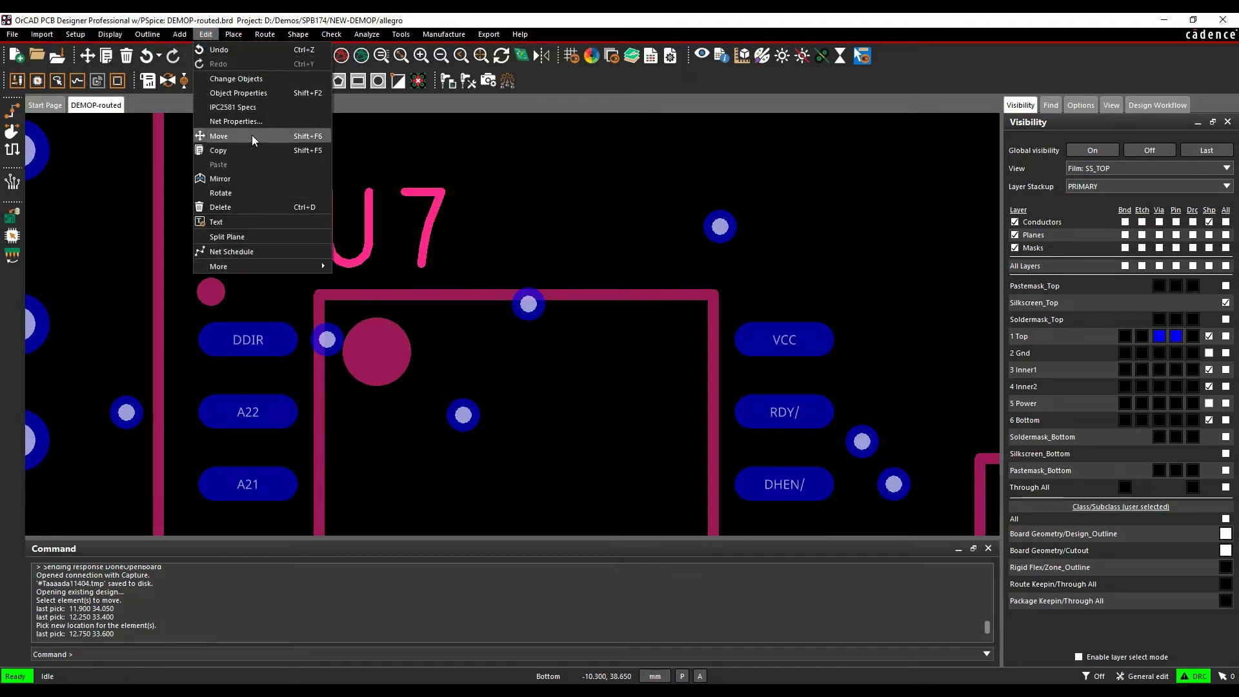
{"action": "mouse_move", "coordinate": [243, 267]}
{"action": "left_click", "coordinate": [341, 267]}
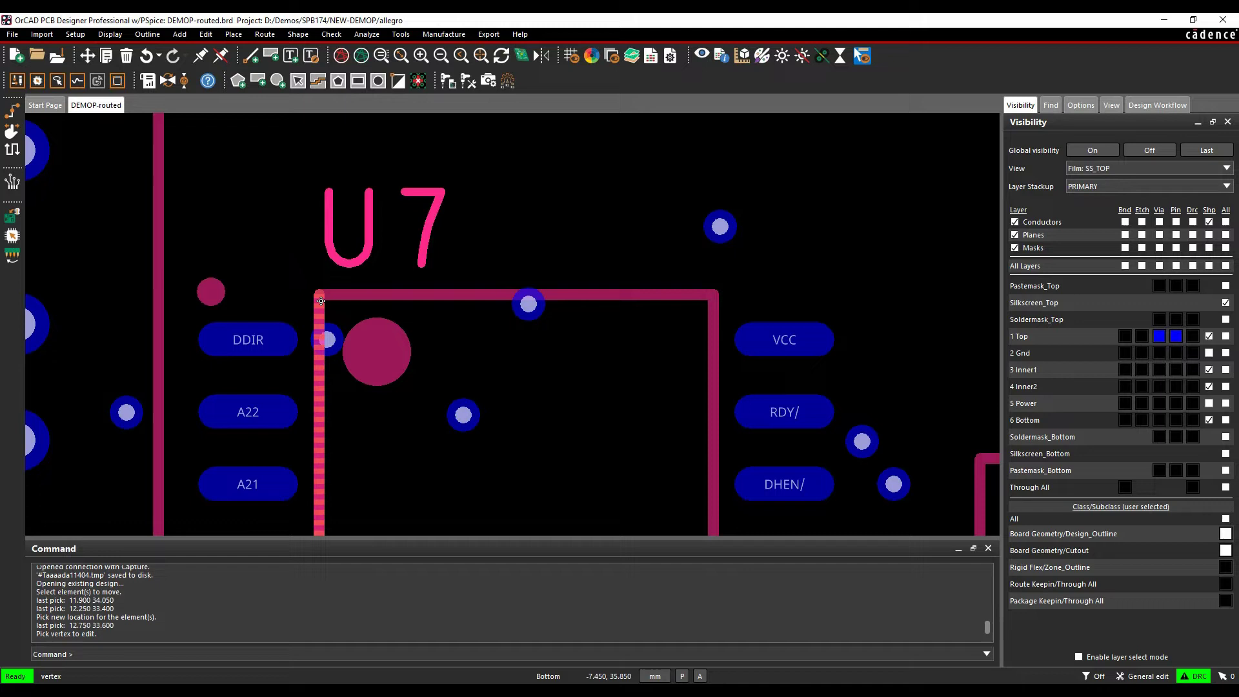
{"action": "left_click", "coordinate": [318, 296]}
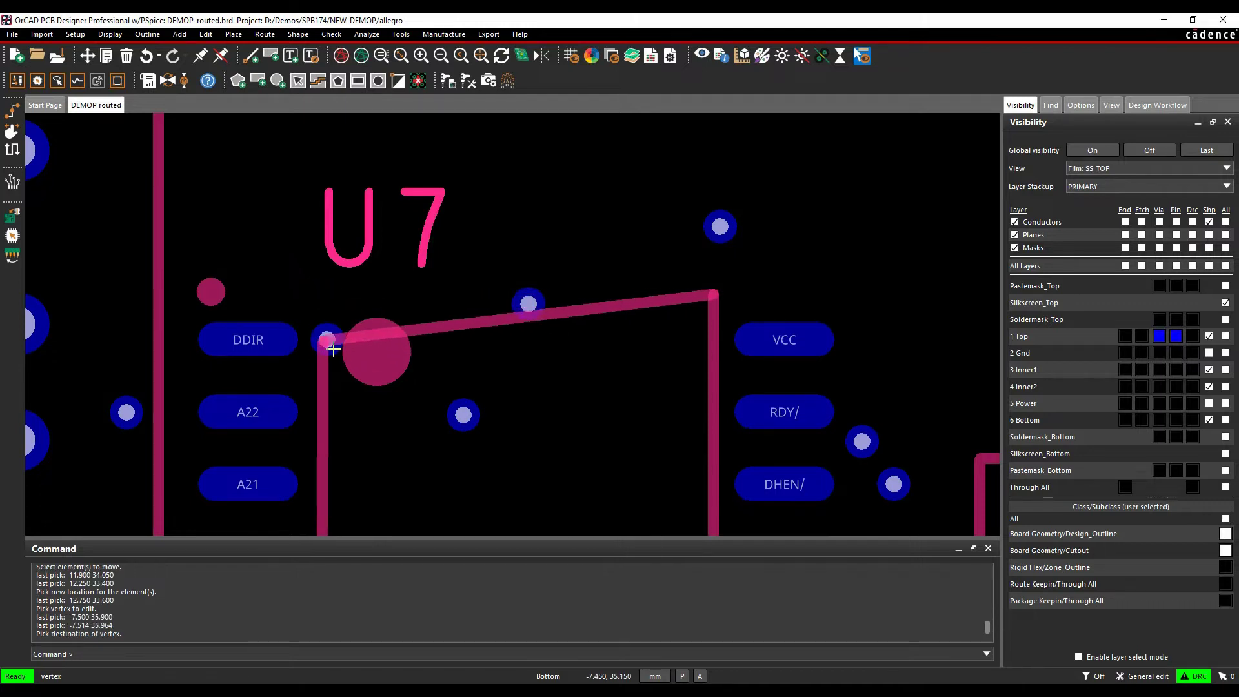
{"action": "right_click", "coordinate": [320, 288]}
{"action": "left_click", "coordinate": [337, 315]}
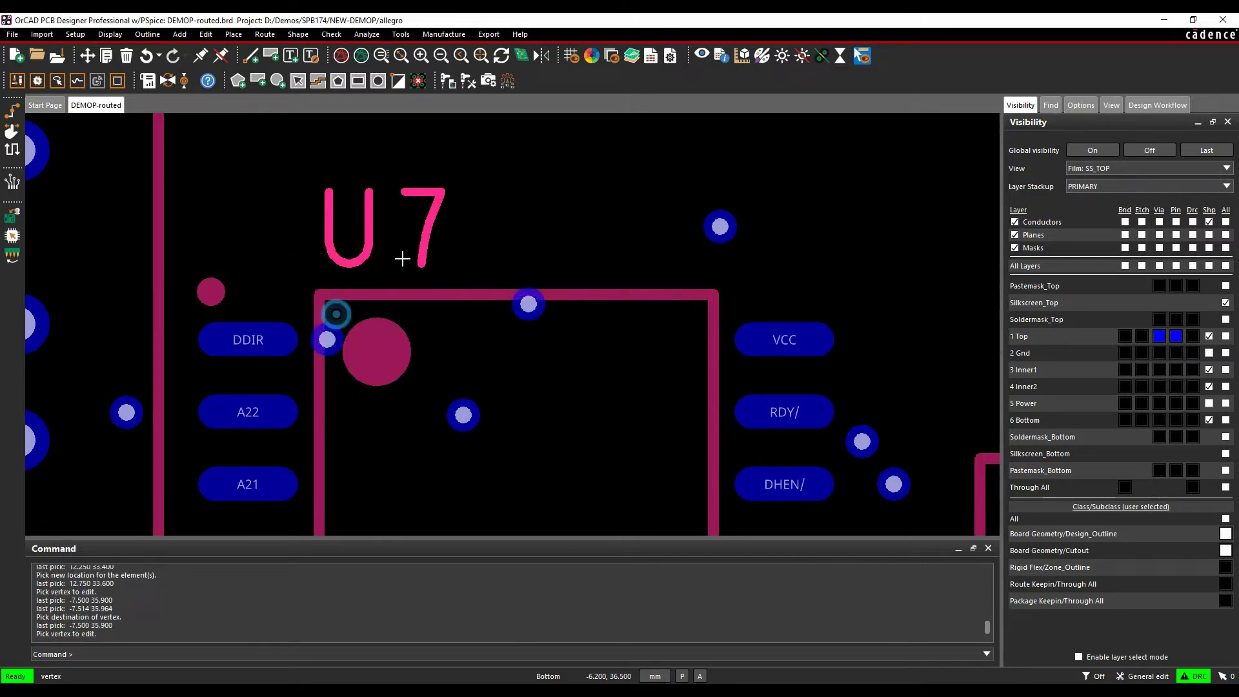
{"action": "left_click", "coordinate": [548, 181]}
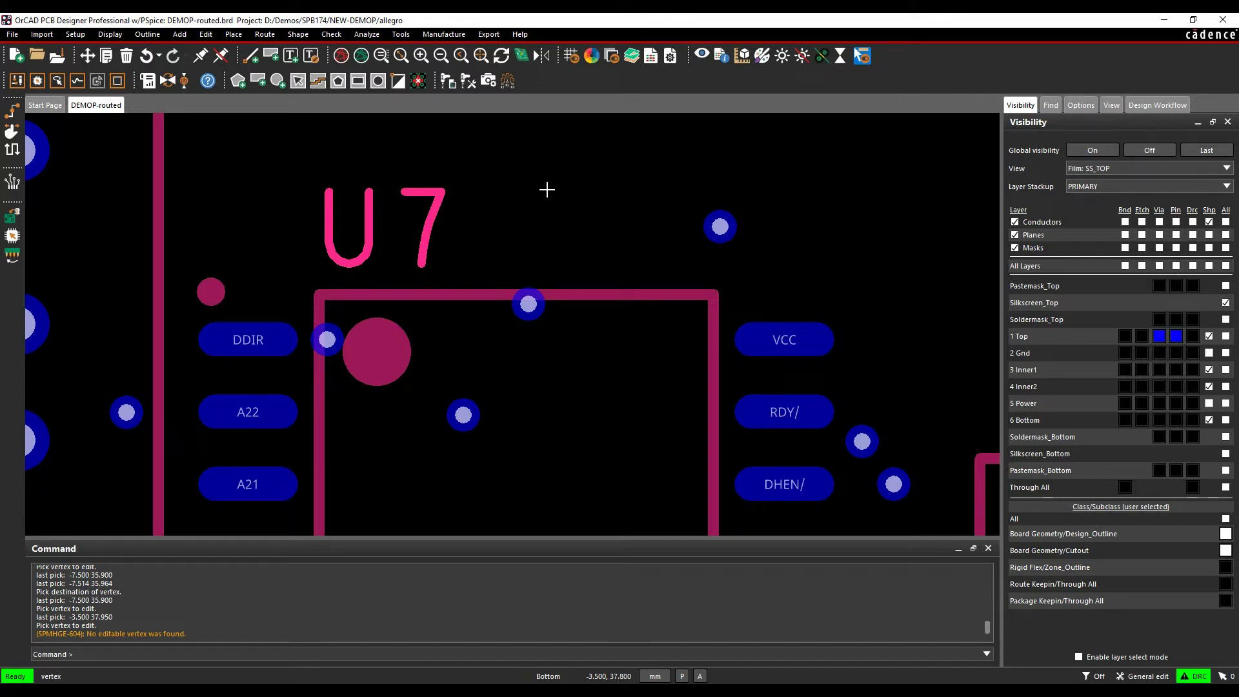
Open the Manufacture > Silkscreen dialog and drag it aside to uncover U7
{"action": "left_click", "coordinate": [448, 35]}
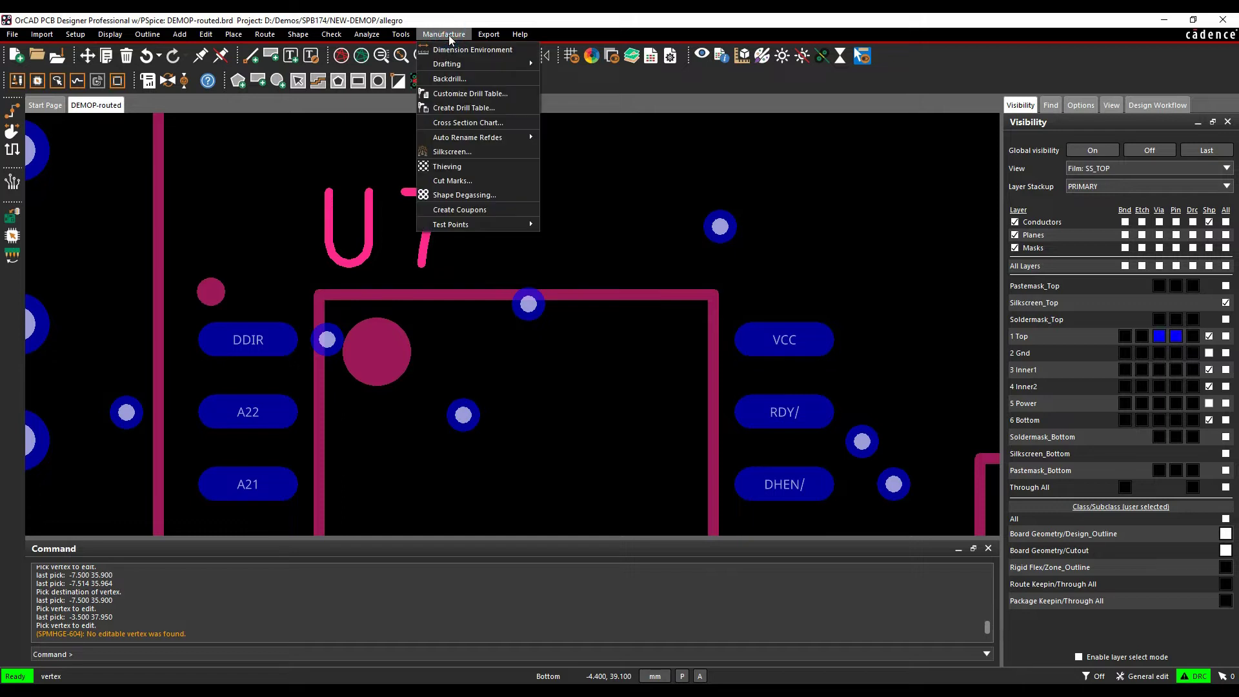
{"action": "left_click", "coordinate": [470, 151]}
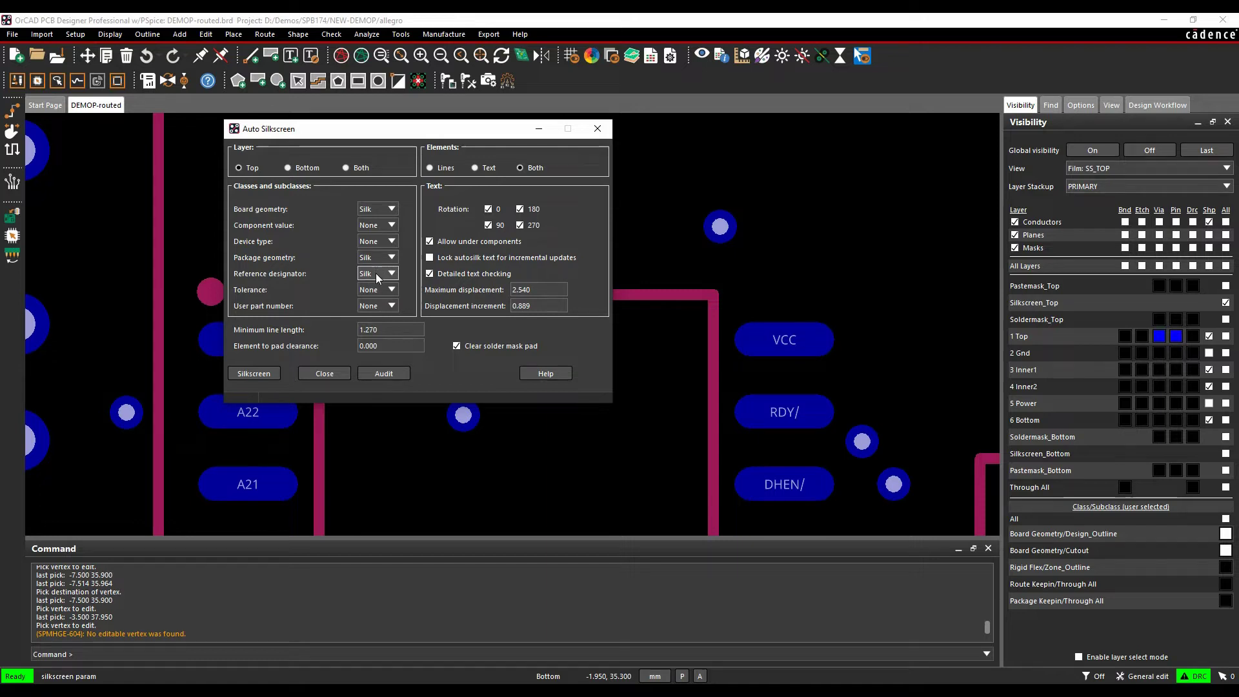
{"action": "left_click_drag", "start_coordinate": [375, 133], "coordinate": [593, 145]}
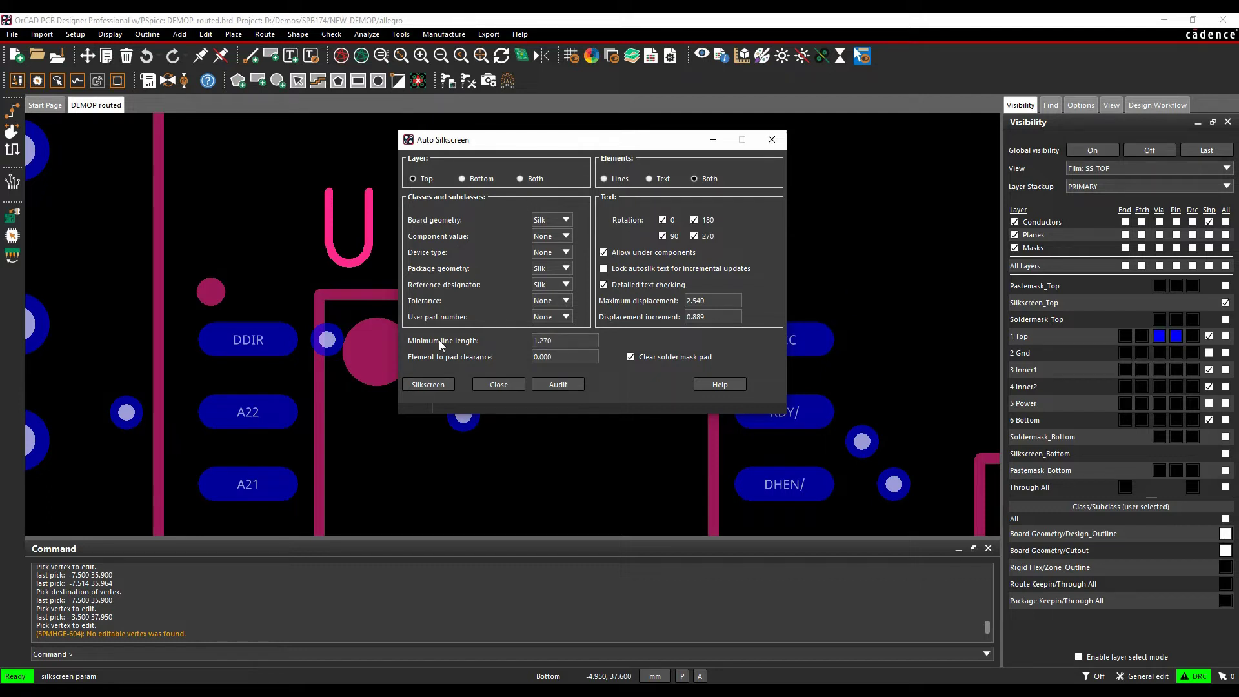
Set line length 0.5 and pad clearance 0.1, disable 180/270 rotation and under-component text, then generate
{"action": "double_click", "coordinate": [565, 340]}
{"action": "type", "text": "0.5"}
{"action": "key", "text": "Tab"}
{"action": "type", "text": "0.1"}
{"action": "key", "text": "Tab"}
{"action": "left_click", "coordinate": [694, 220]}
{"action": "left_click", "coordinate": [694, 236]}
{"action": "left_click", "coordinate": [605, 253]}
{"action": "left_click", "coordinate": [425, 386]}
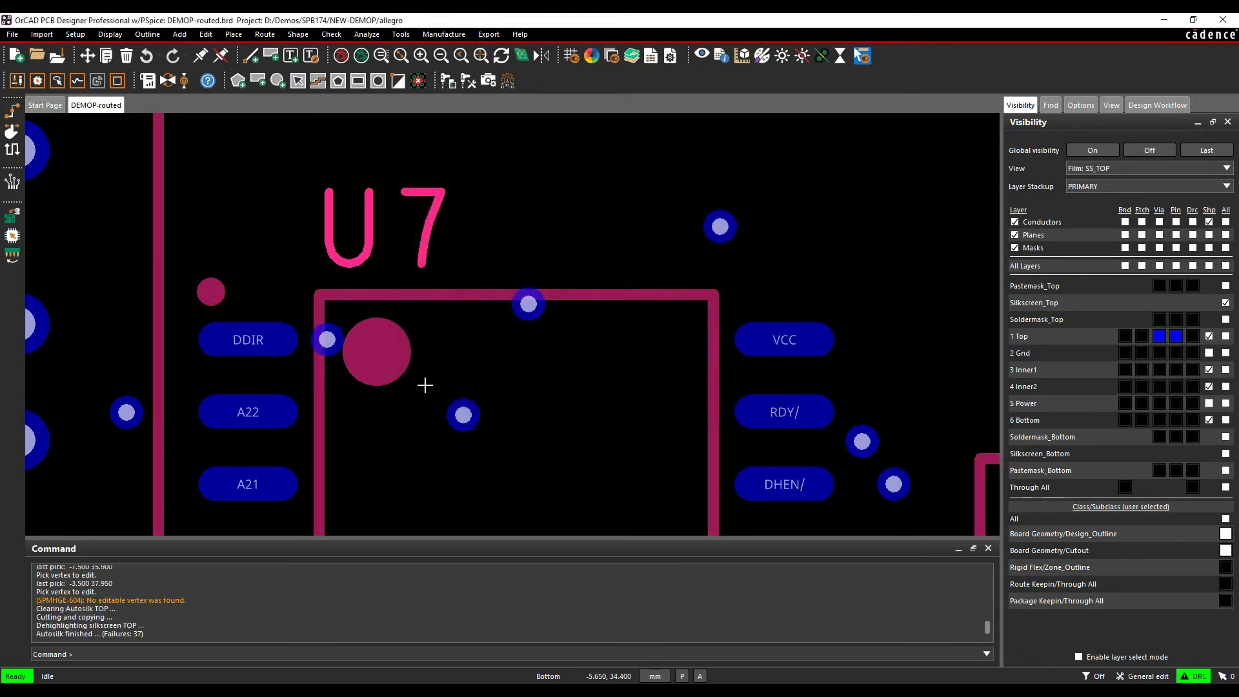
{"action": "scroll", "coordinate": [423, 388], "scroll_direction": "down", "scroll_amount": 2}
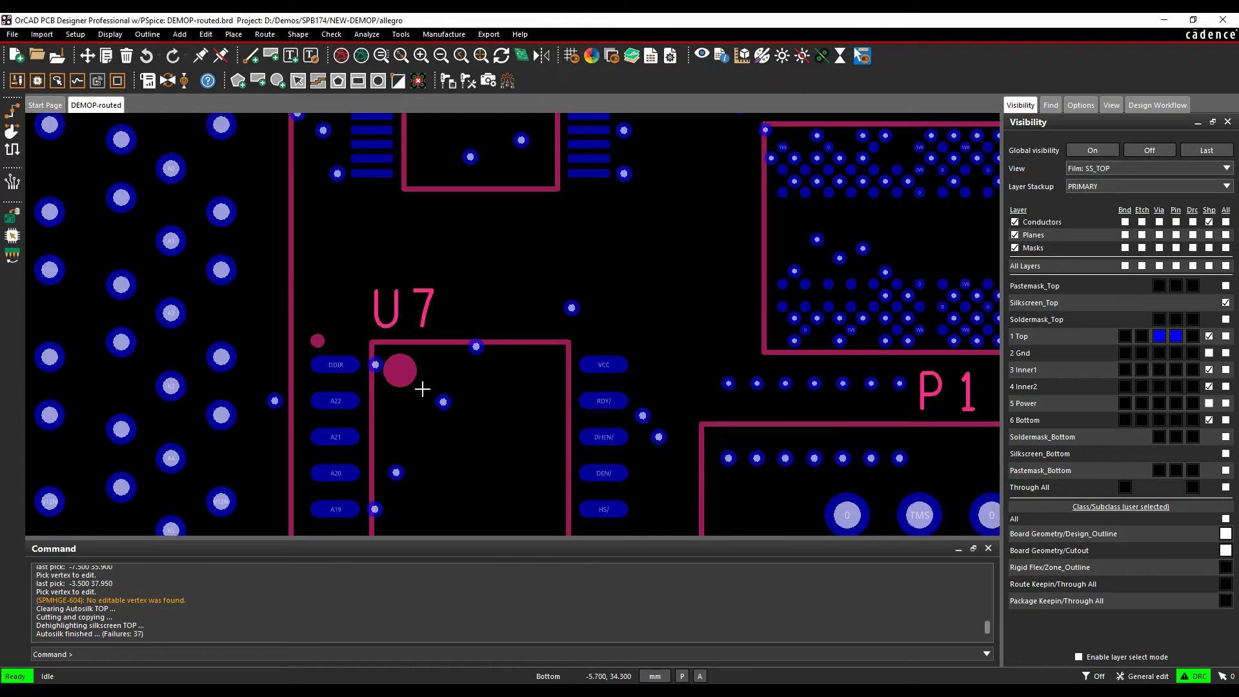
In Setup > Colors, turn all layers off and show only Manufacturing/Autosilk_Top in yellow
{"action": "left_click", "coordinate": [75, 34]}
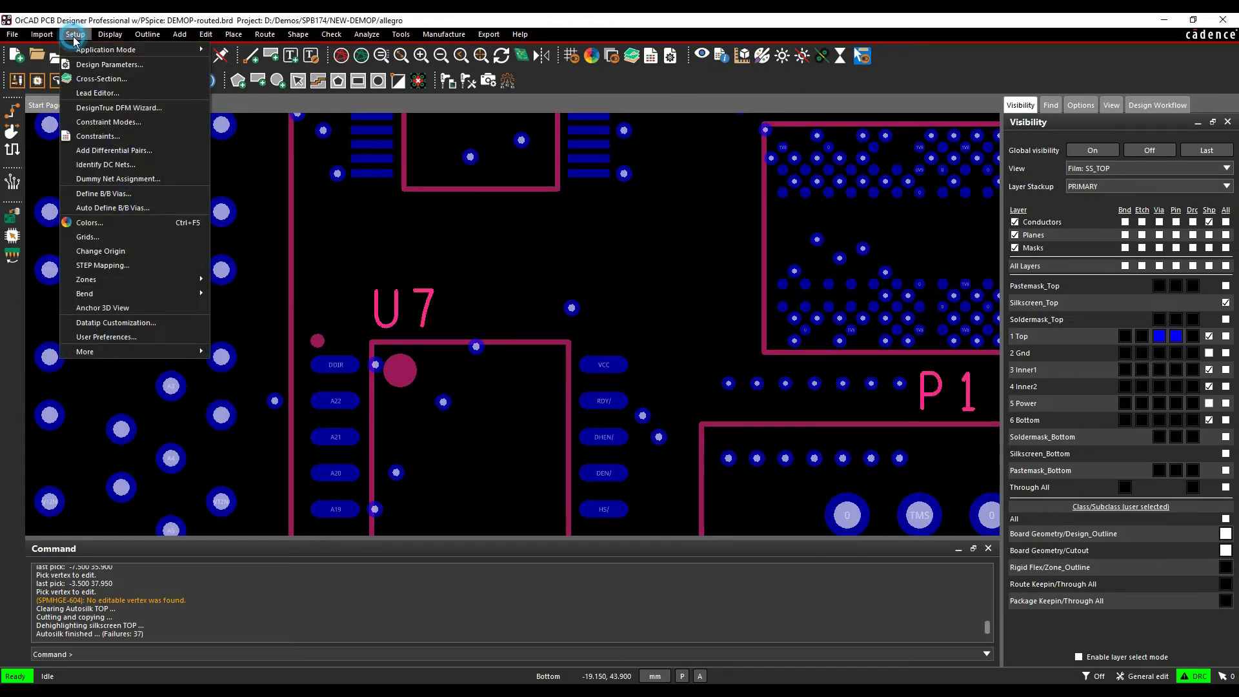
{"action": "left_click", "coordinate": [106, 223]}
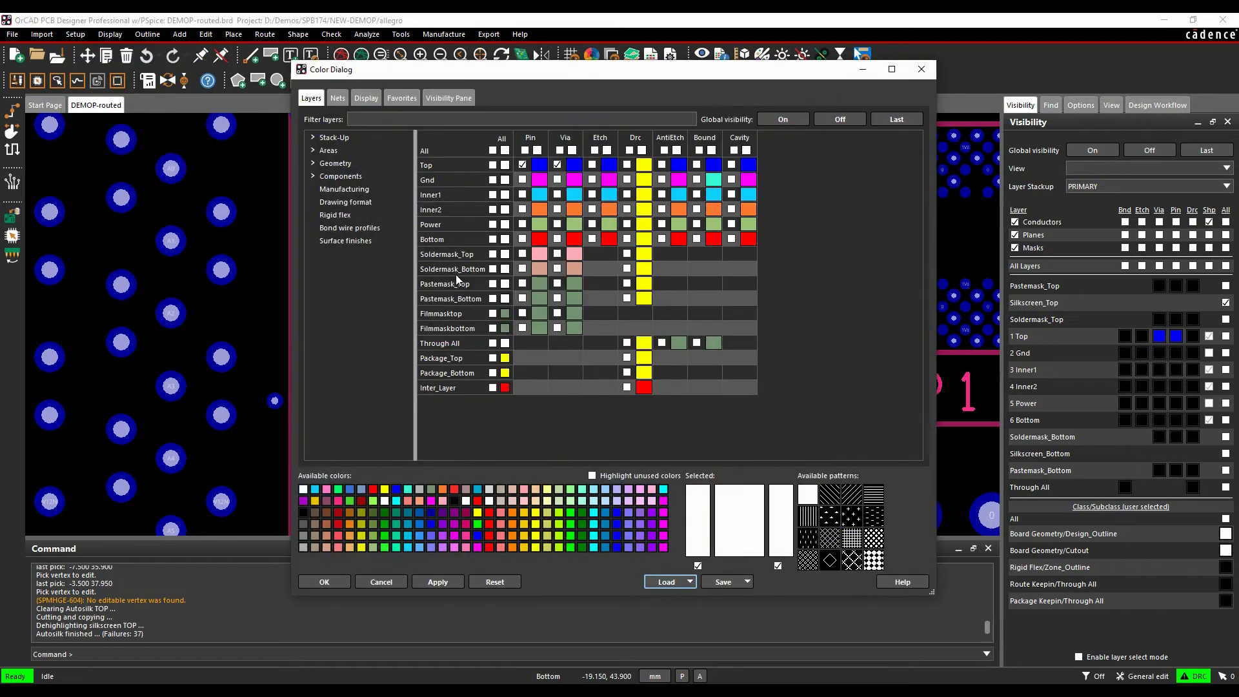
{"action": "left_click", "coordinate": [839, 119]}
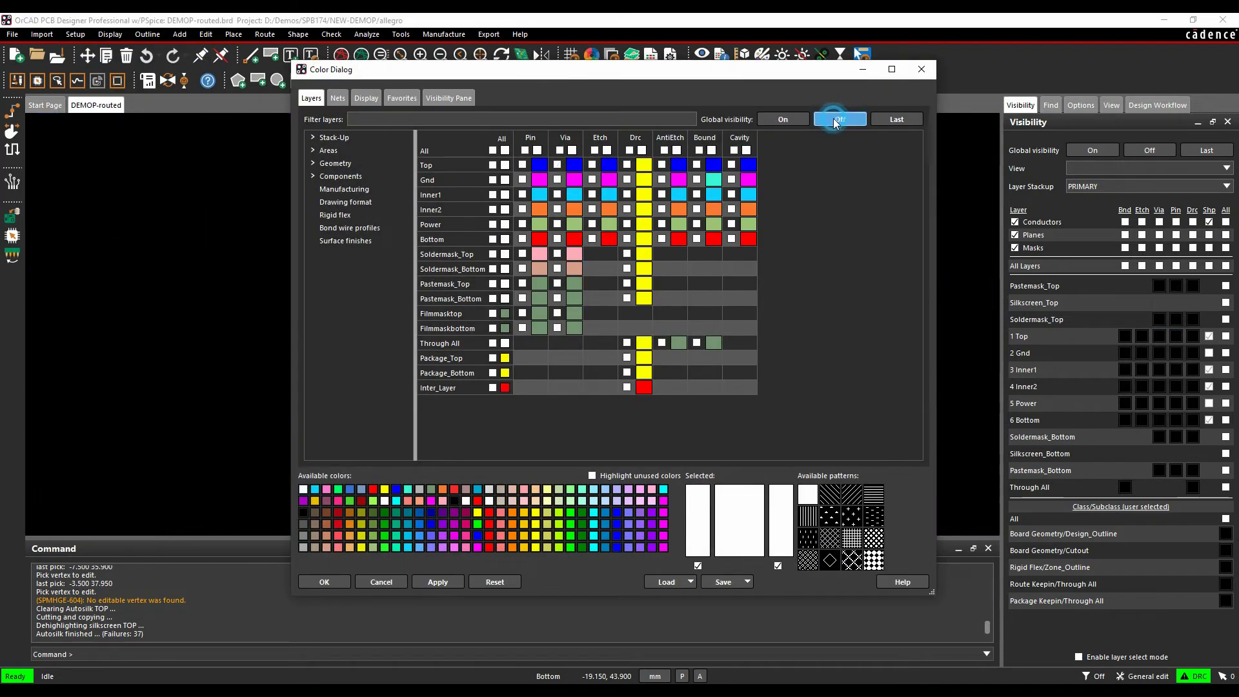
{"action": "left_click", "coordinate": [344, 189]}
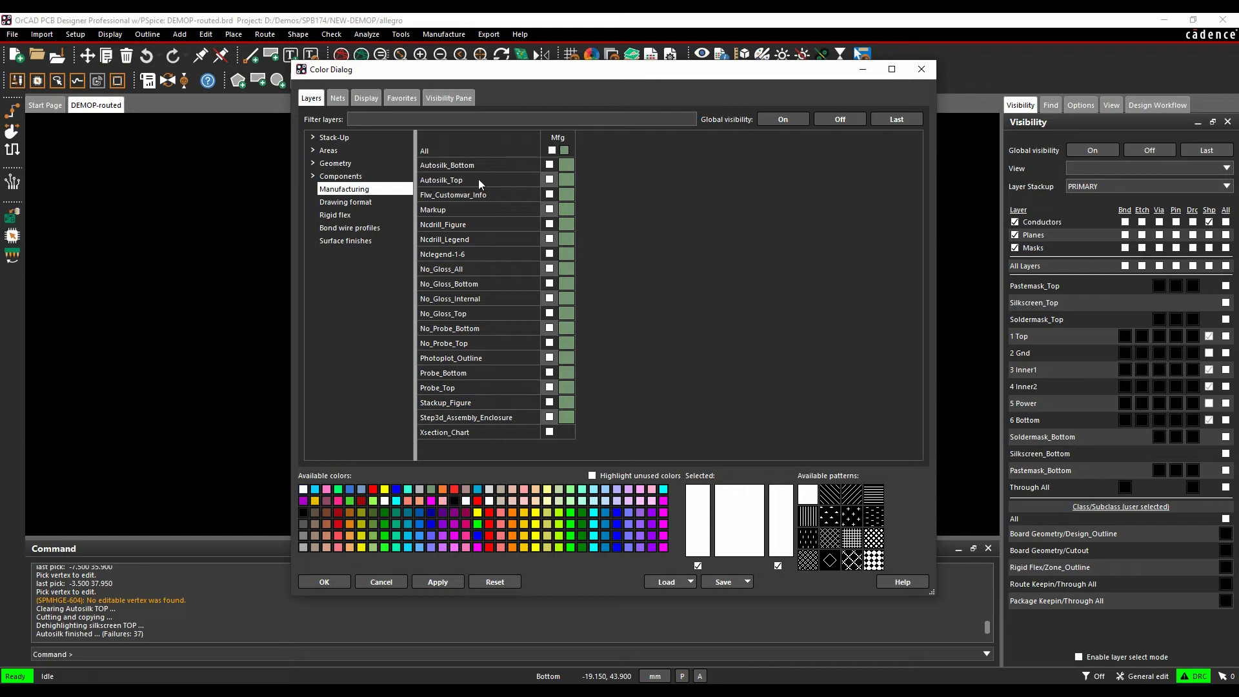
{"action": "left_click", "coordinate": [549, 179]}
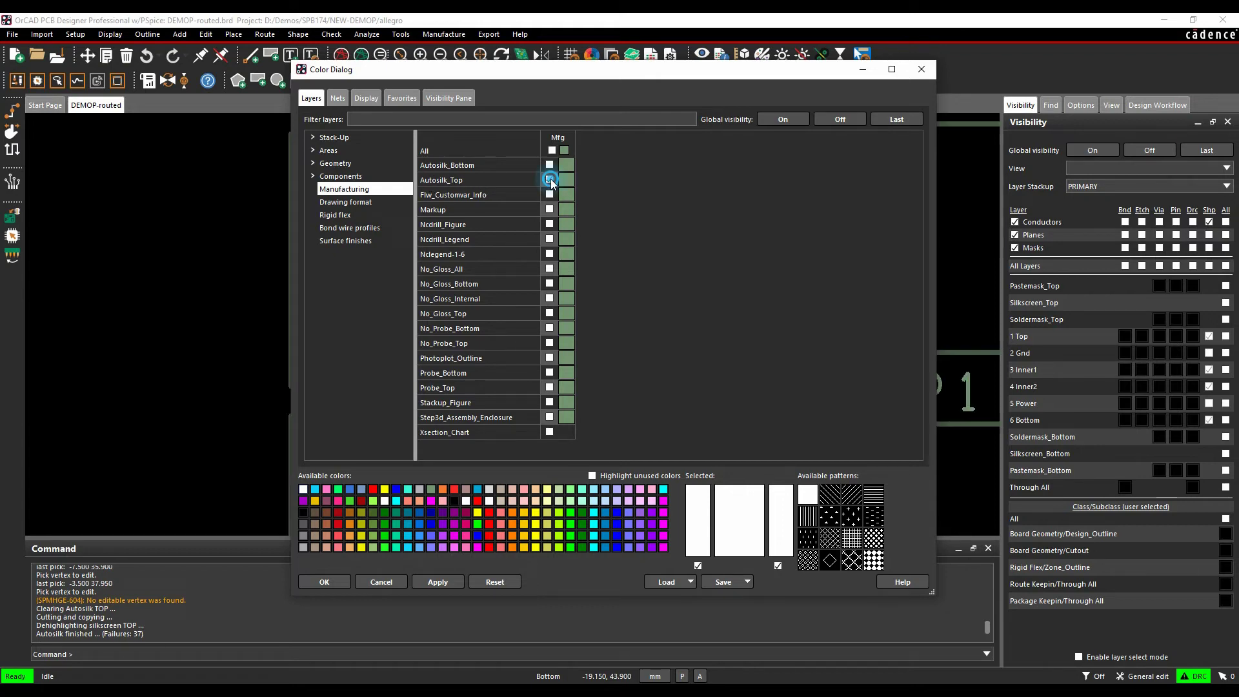
{"action": "left_click", "coordinate": [535, 520]}
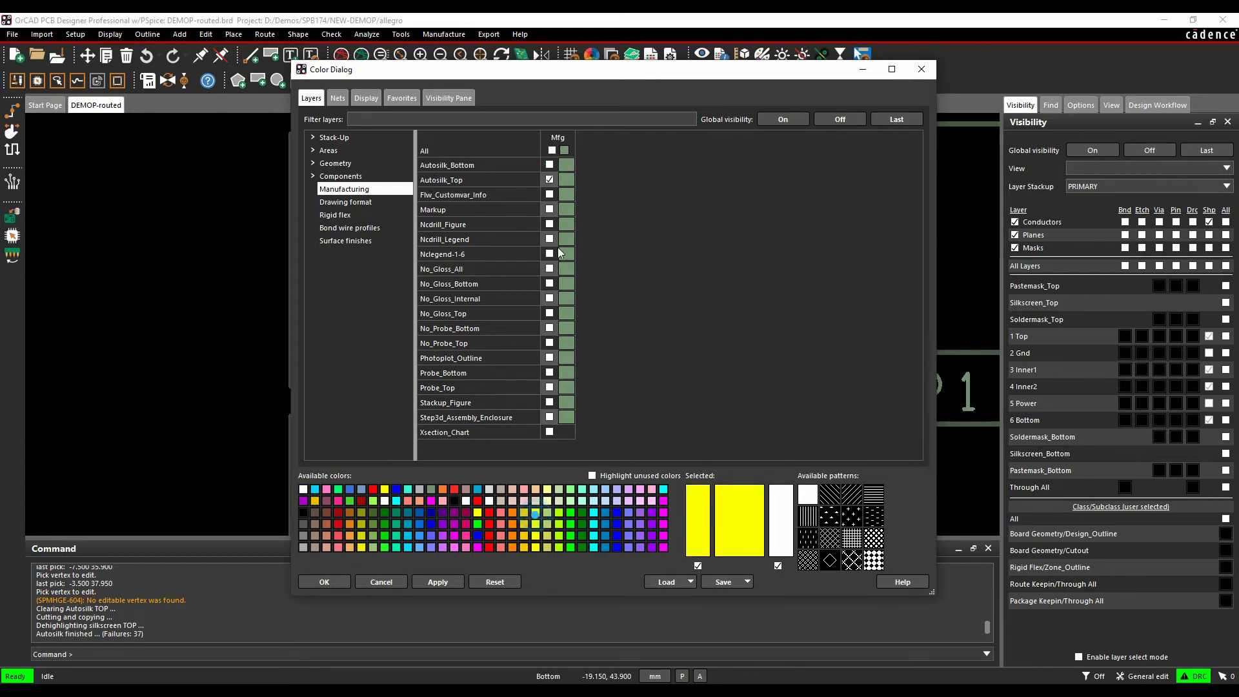
{"action": "left_click", "coordinate": [567, 180]}
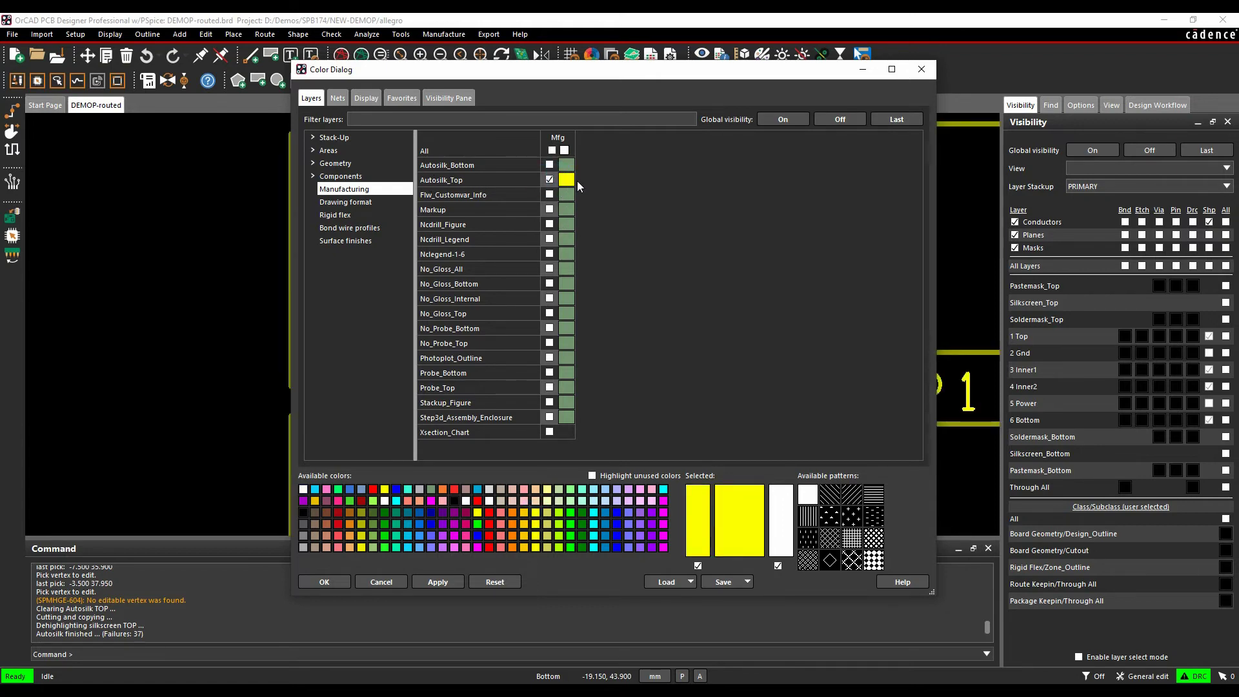
{"action": "left_click", "coordinate": [324, 582]}
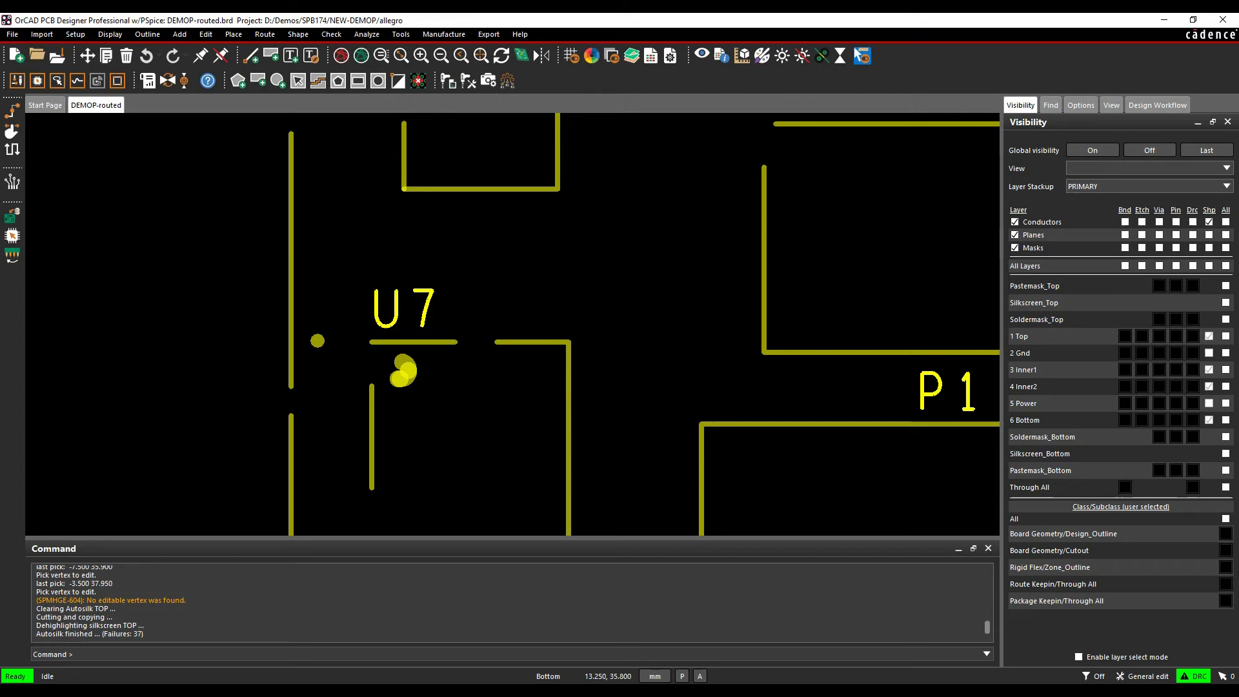
Turn on Design_Outline, Cutout and 1 Top vias and pins, then pan to survey the silkscreen
{"action": "left_click", "coordinate": [1225, 534]}
{"action": "left_click", "coordinate": [1220, 551]}
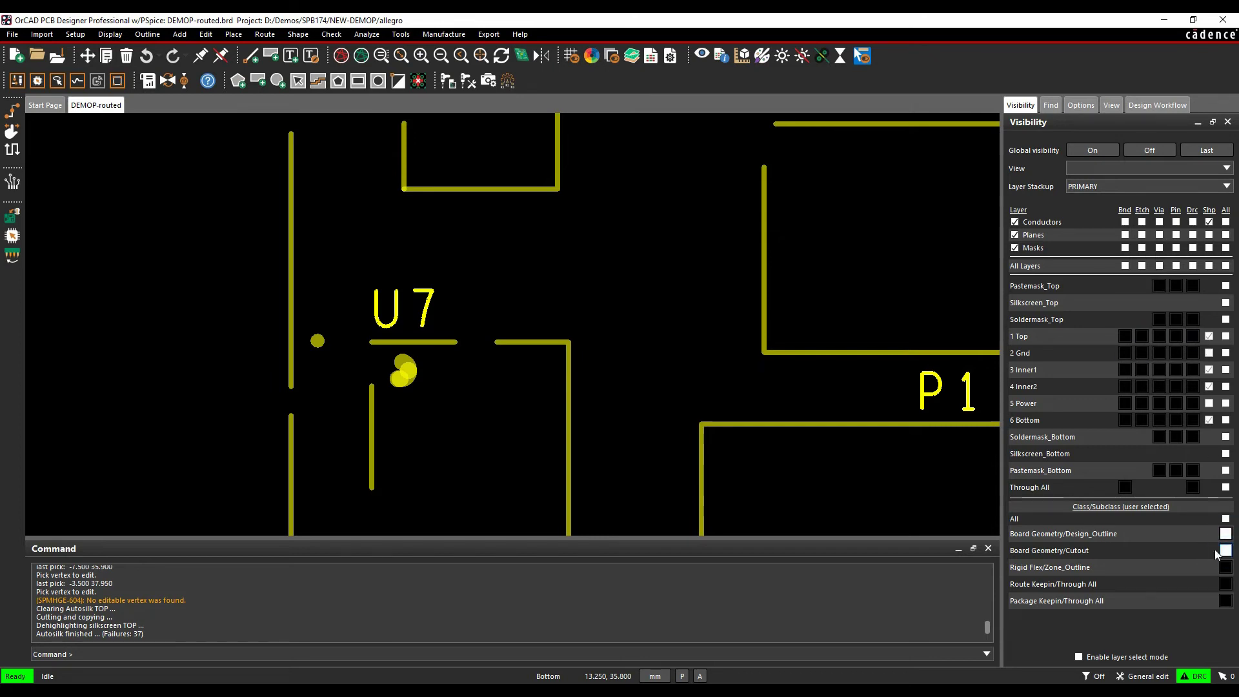
{"action": "left_click", "coordinate": [1160, 337]}
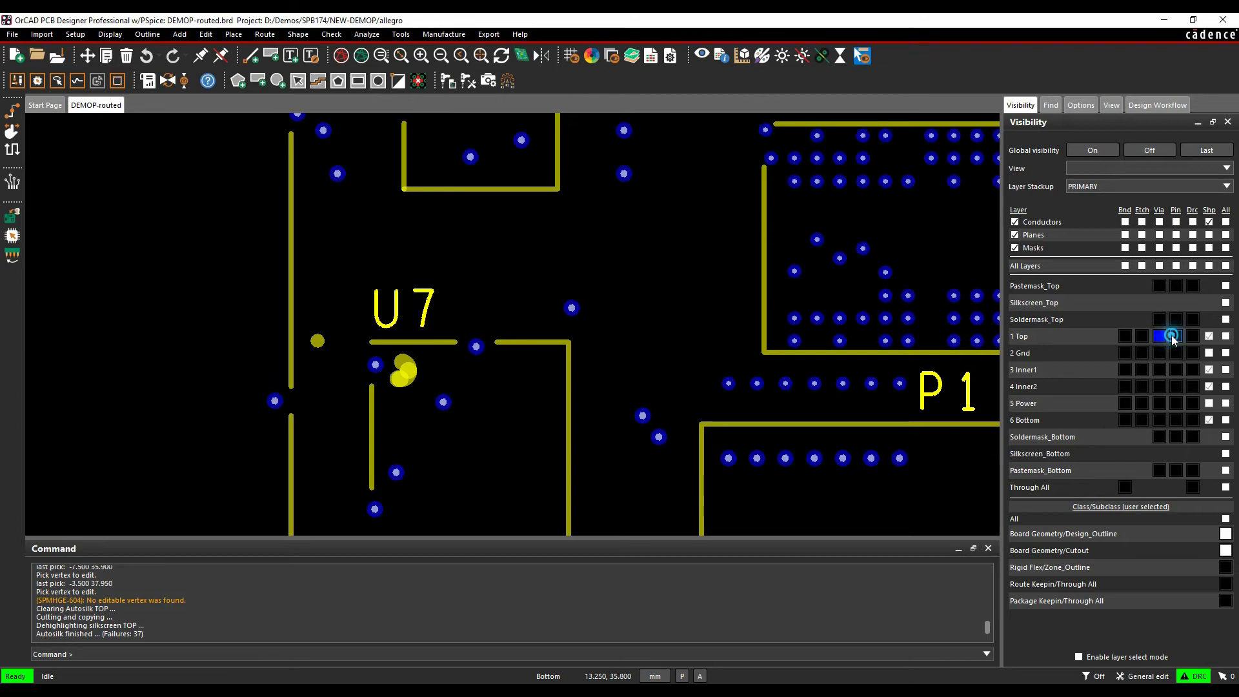
{"action": "left_click", "coordinate": [1176, 336]}
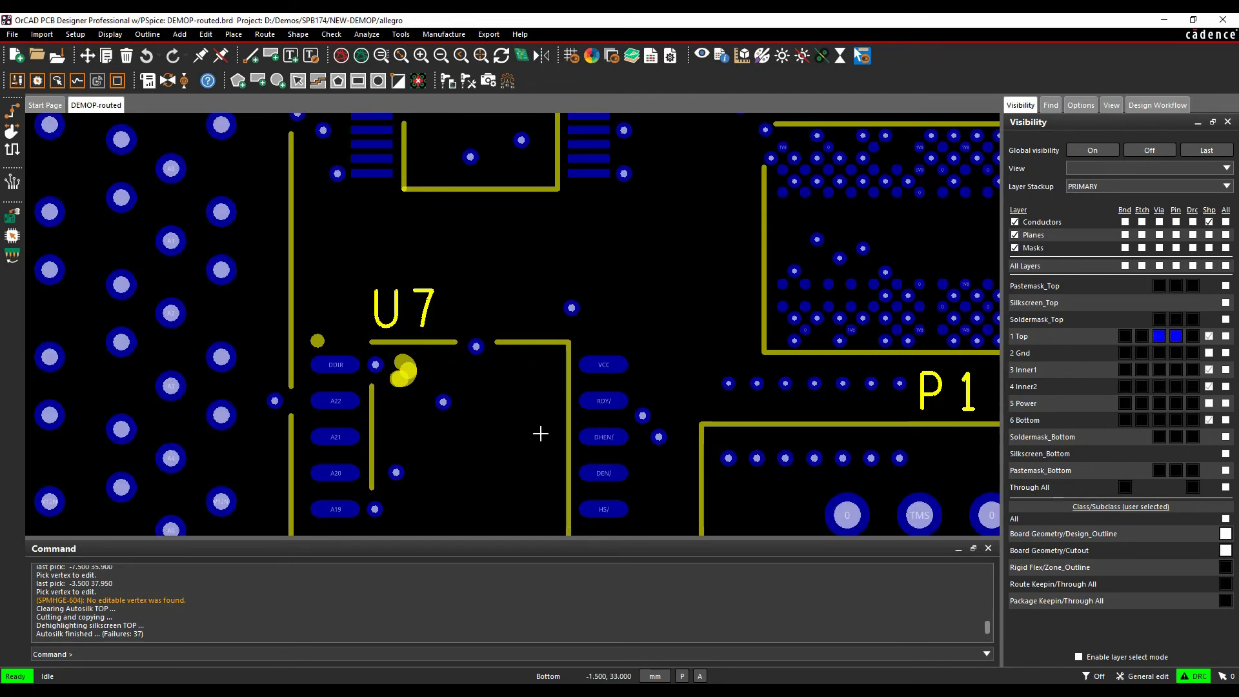
{"action": "scroll", "coordinate": [470, 346], "scroll_direction": "down", "scroll_amount": 2}
{"action": "middle_click_drag", "start_coordinate": [554, 202], "coordinate": [222, 652]}
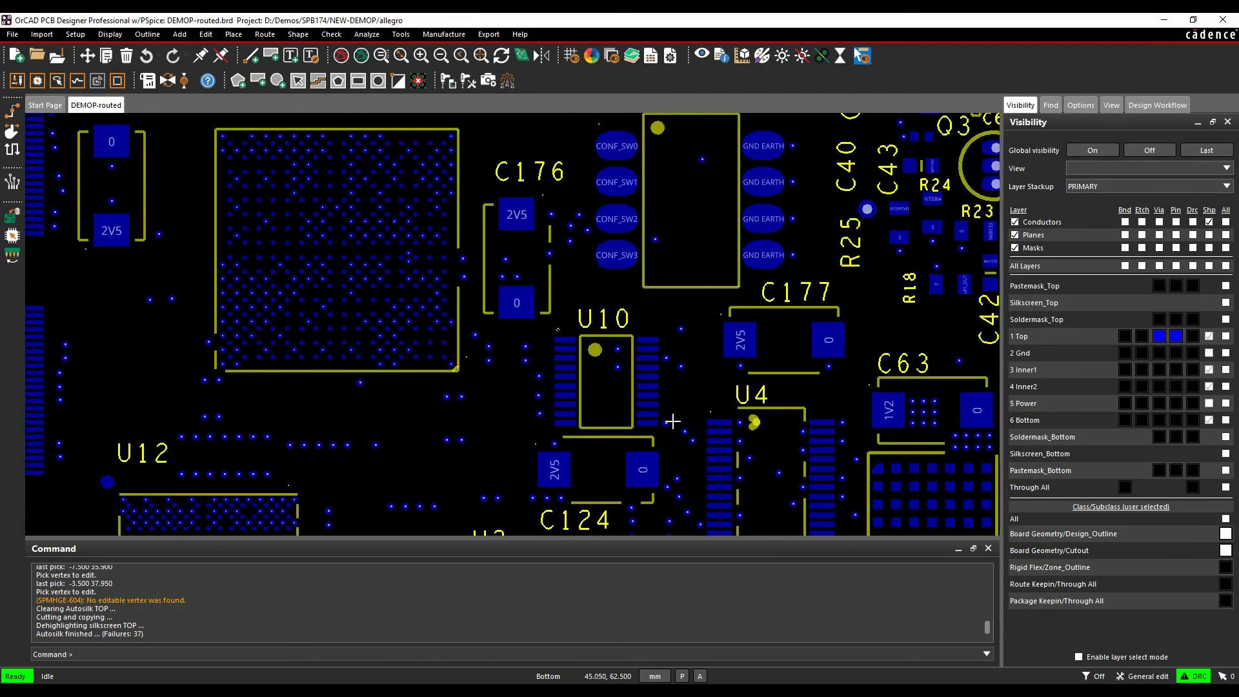
{"action": "scroll", "coordinate": [672, 420], "scroll_direction": "down", "scroll_amount": 1}
{"action": "middle_click_drag", "start_coordinate": [745, 512], "coordinate": [619, 456]}
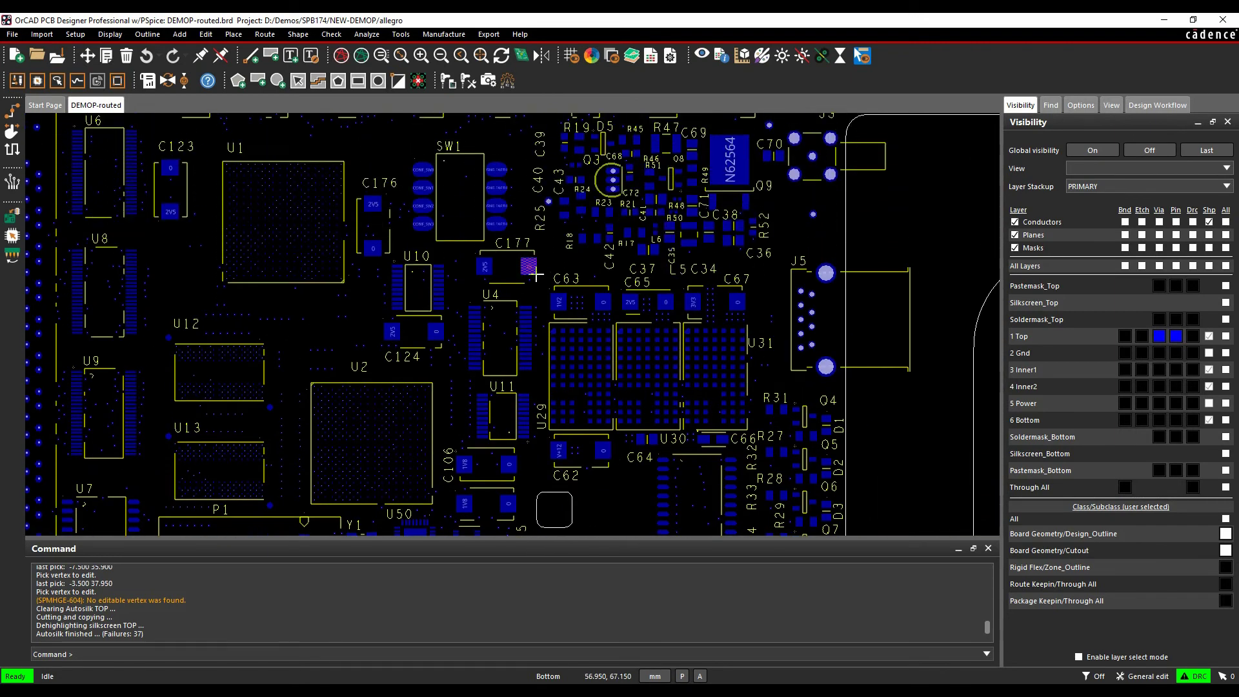
Open the Gerber artwork film settings and expand the SS_TOP film
{"action": "left_click", "coordinate": [444, 34]}
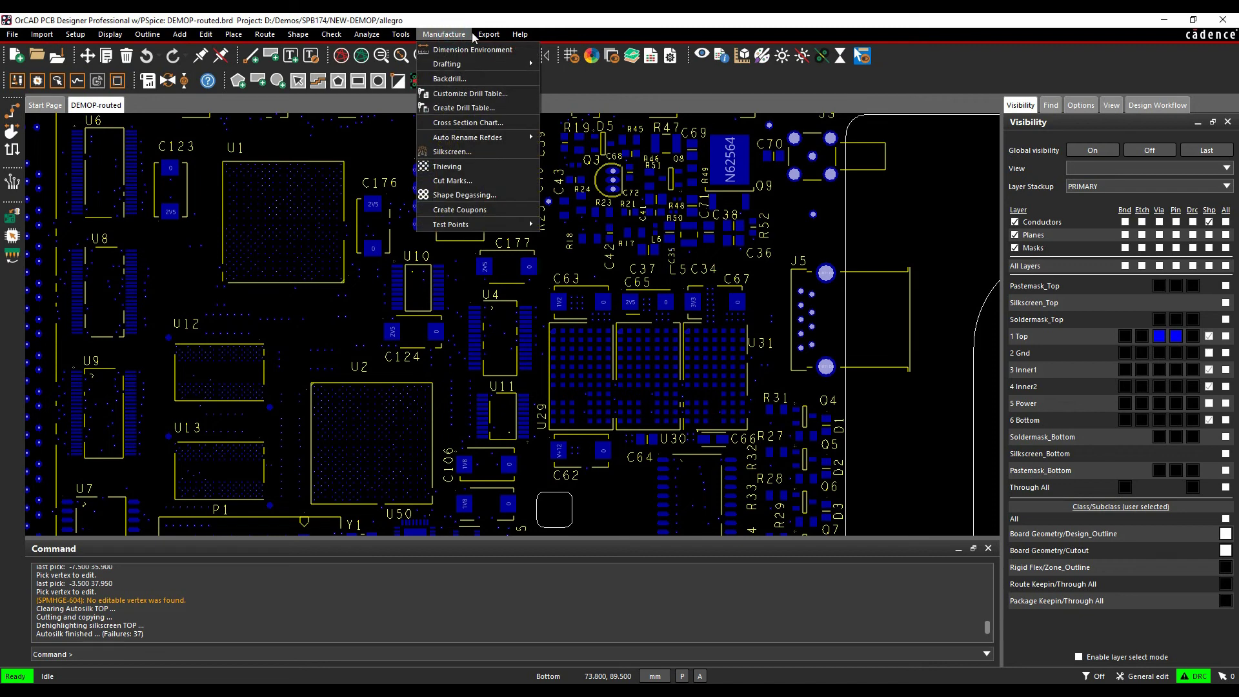
{"action": "mouse_move", "coordinate": [489, 34]}
{"action": "left_click", "coordinate": [497, 78]}
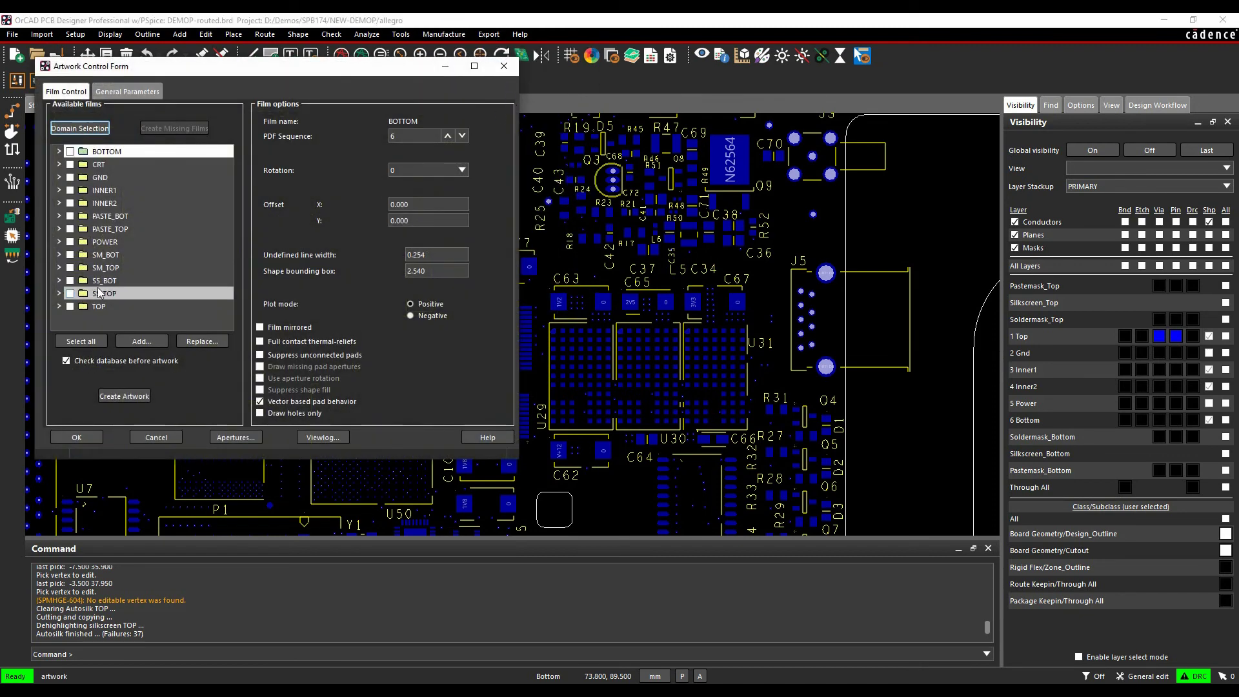
{"action": "double_click", "coordinate": [94, 294]}
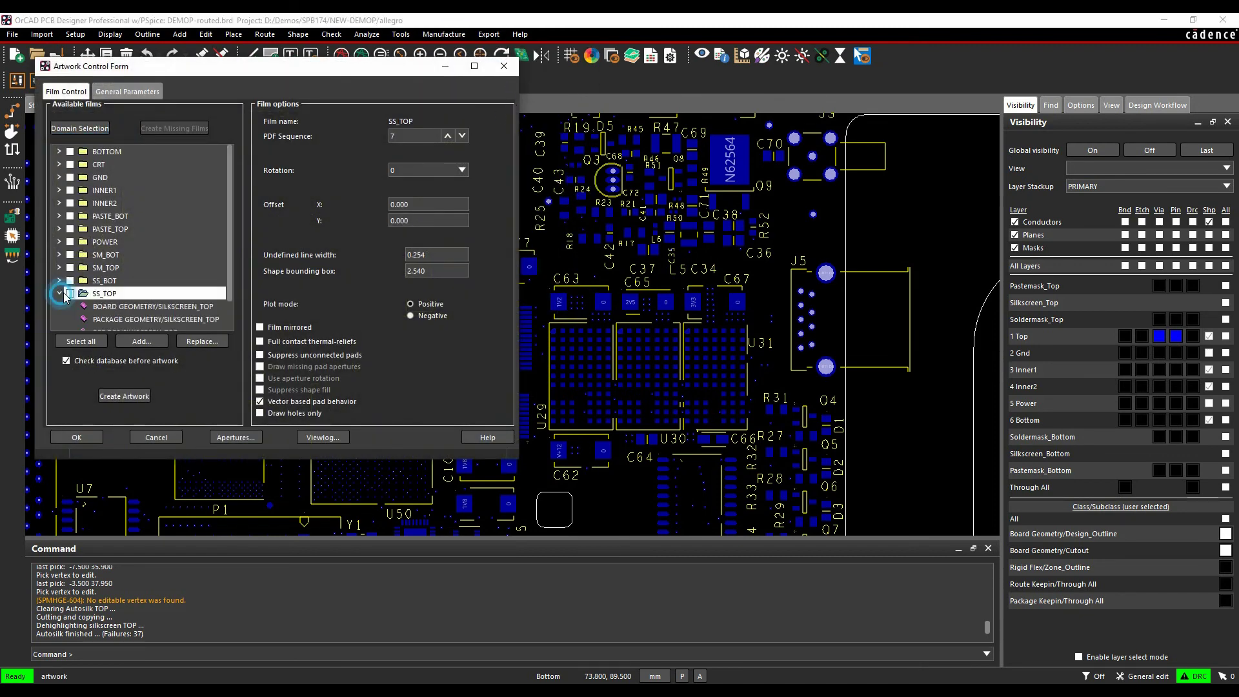
{"action": "scroll", "coordinate": [172, 312], "scroll_direction": "down", "scroll_amount": 1}
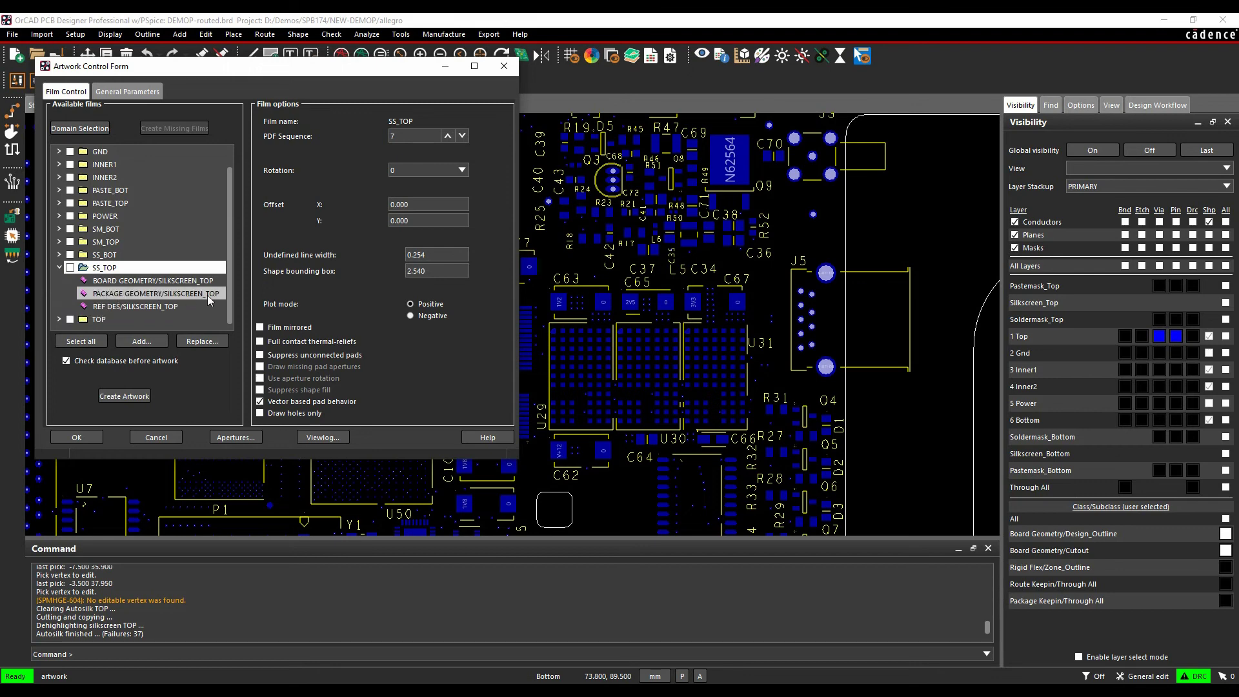
Add the MANUFACTURING/AUTOSILK_TOP layer to the SS_TOP film
{"action": "right_click", "coordinate": [171, 288]}
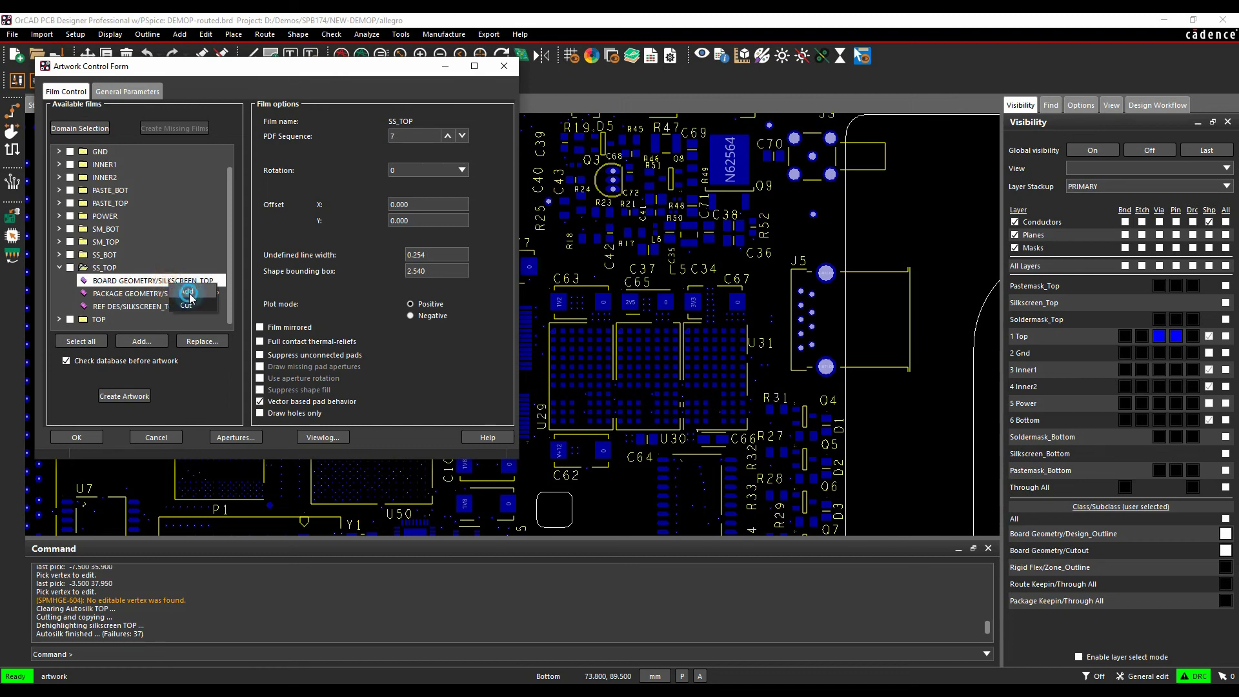
{"action": "left_click", "coordinate": [182, 298]}
{"action": "scroll", "coordinate": [48, 207], "scroll_direction": "down", "scroll_amount": 1}
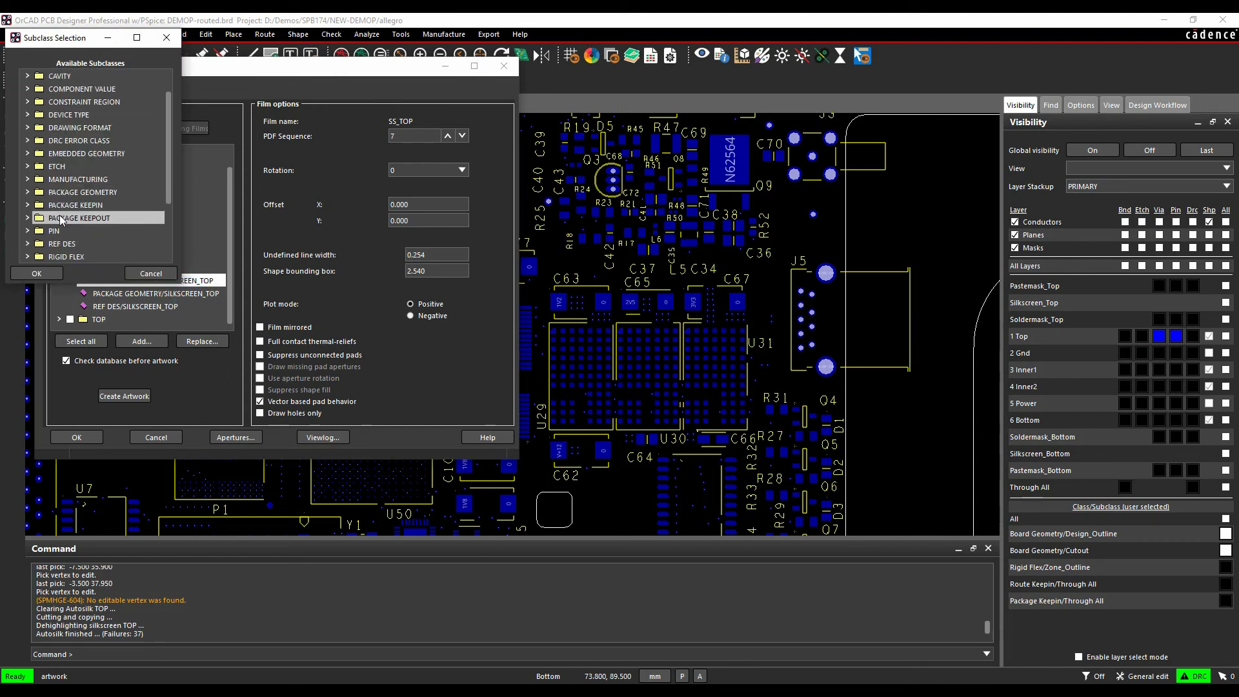
{"action": "left_click", "coordinate": [27, 178]}
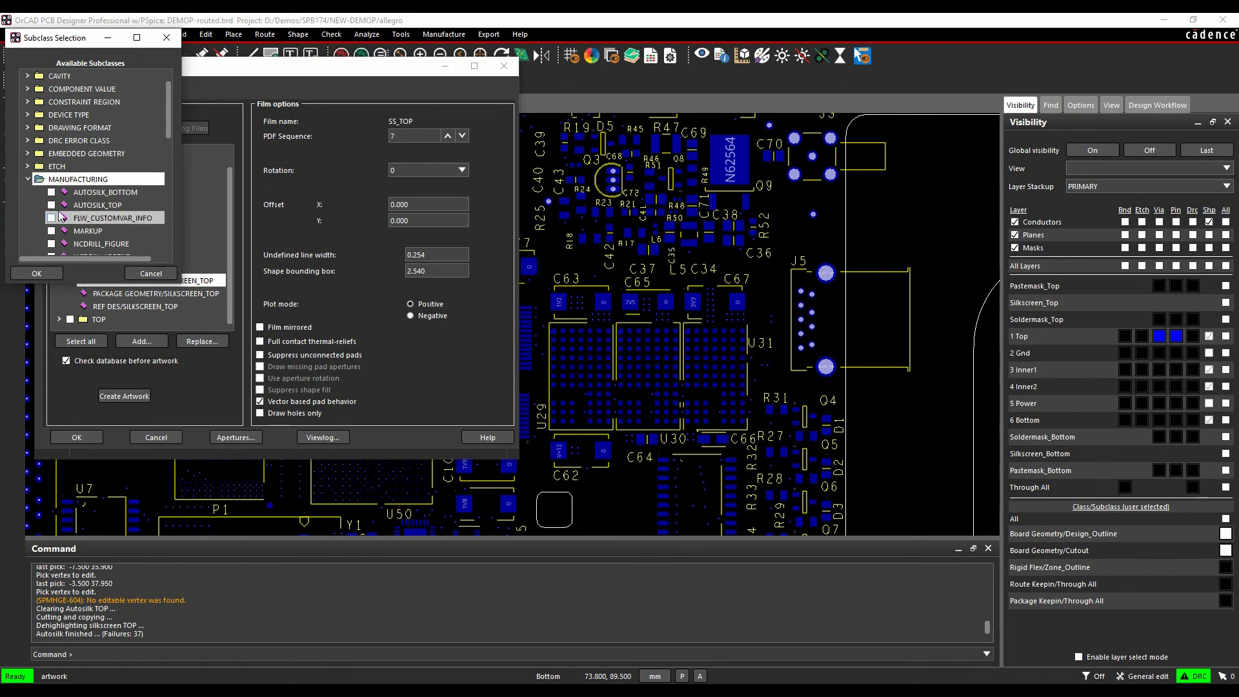
{"action": "left_click", "coordinate": [51, 205]}
{"action": "left_click", "coordinate": [36, 273]}
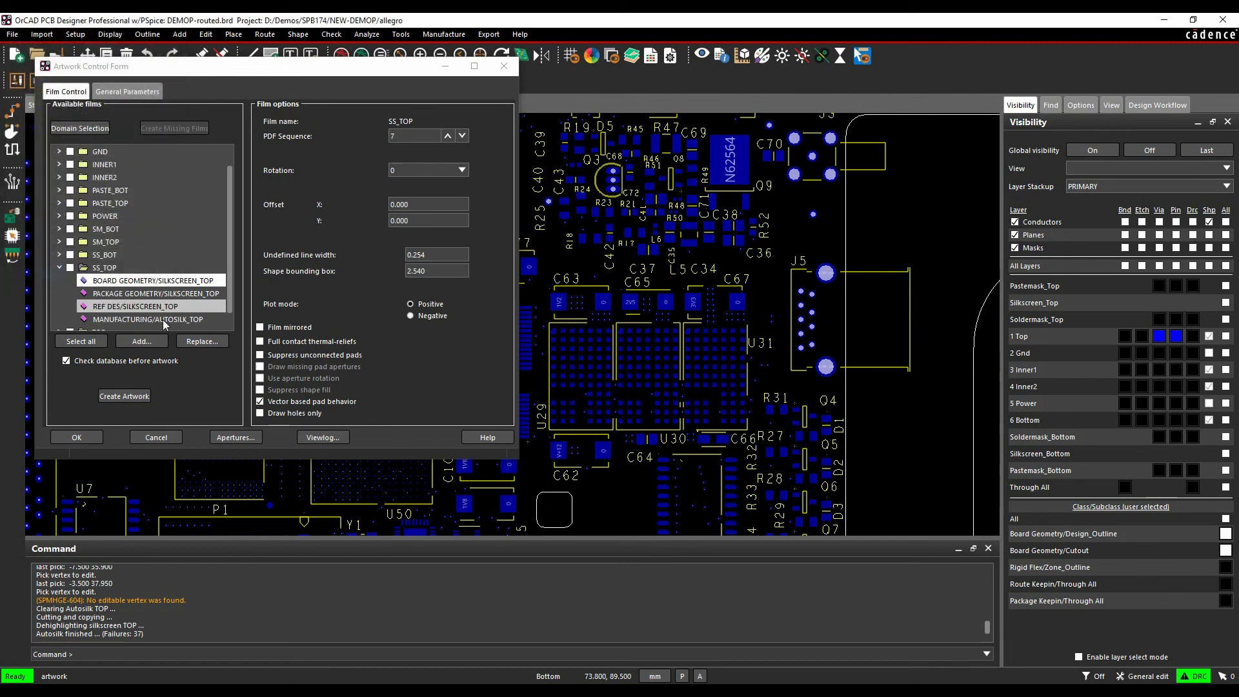
Cut the BOARD GEOMETRY, PACKAGE GEOMETRY and REF DES SILKSCREEN_TOP entries from SS_TOP
{"action": "right_click", "coordinate": [143, 281]}
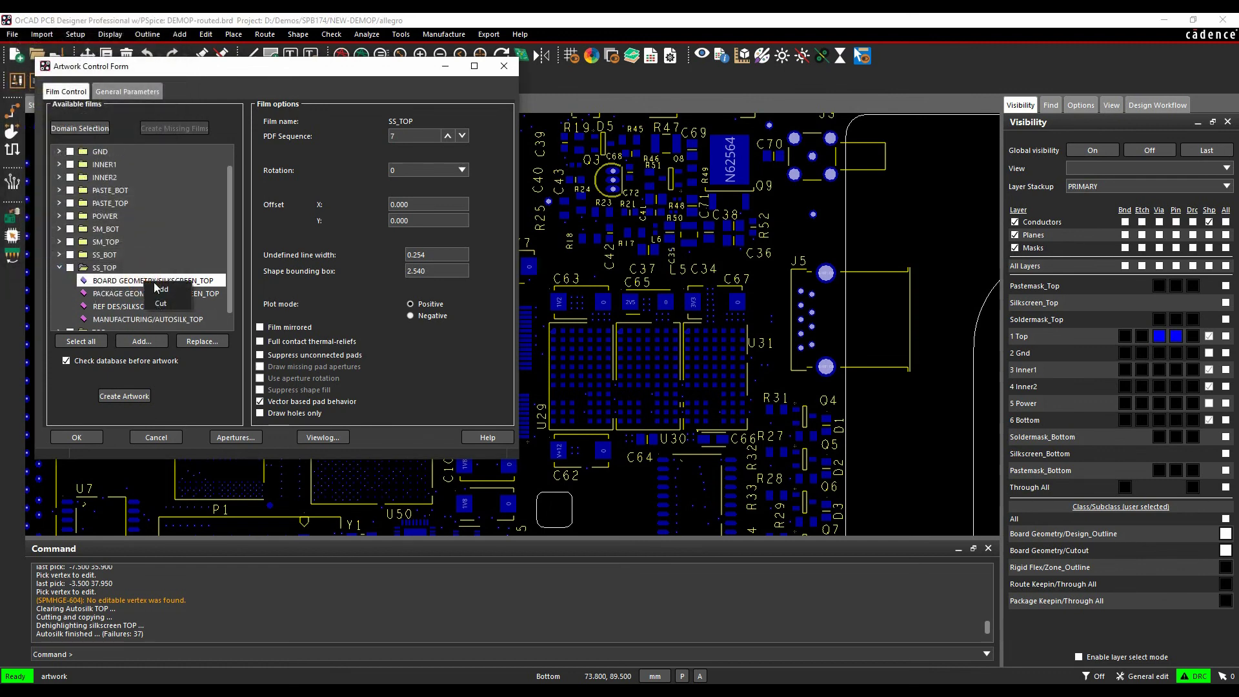
{"action": "left_click", "coordinate": [137, 283]}
{"action": "right_click", "coordinate": [138, 282]}
{"action": "left_click", "coordinate": [160, 305]}
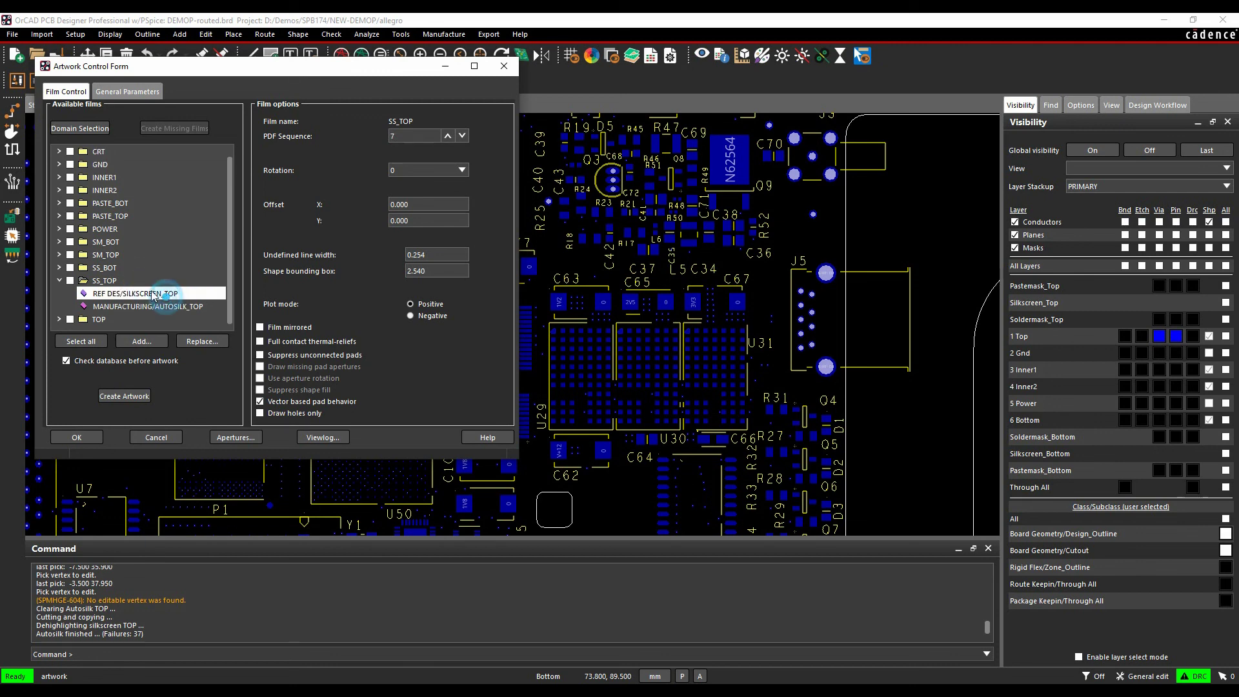
{"action": "right_click", "coordinate": [140, 294]}
{"action": "left_click", "coordinate": [159, 317]}
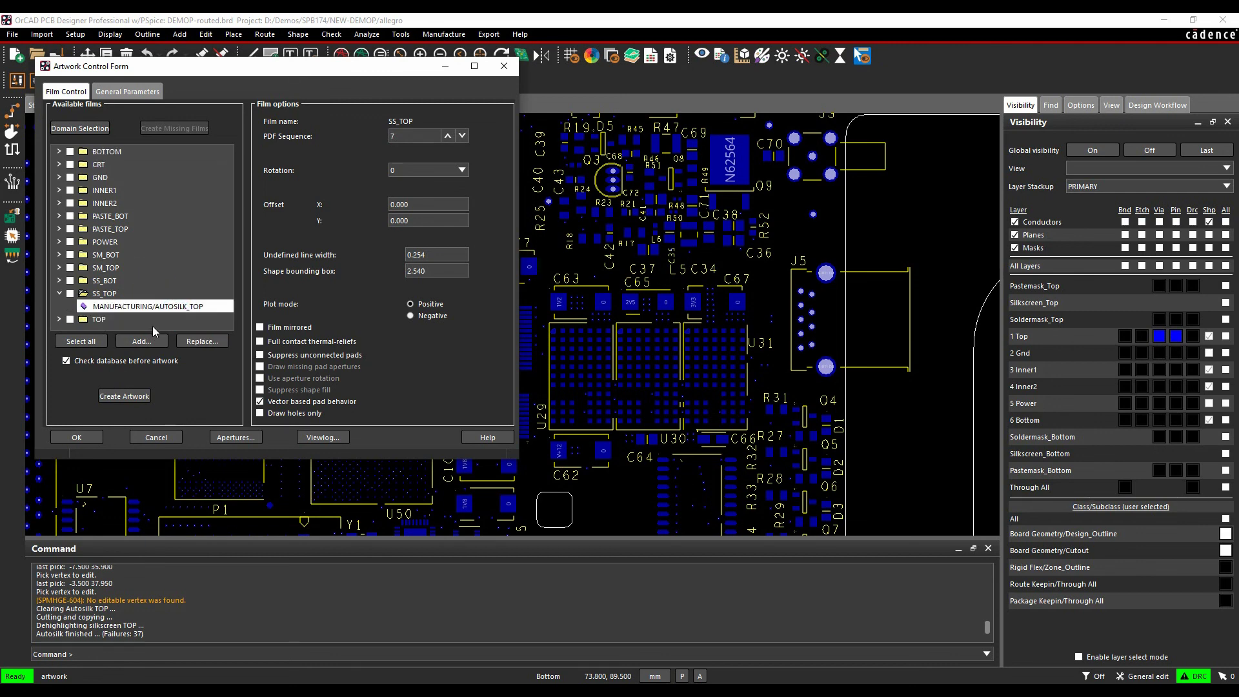